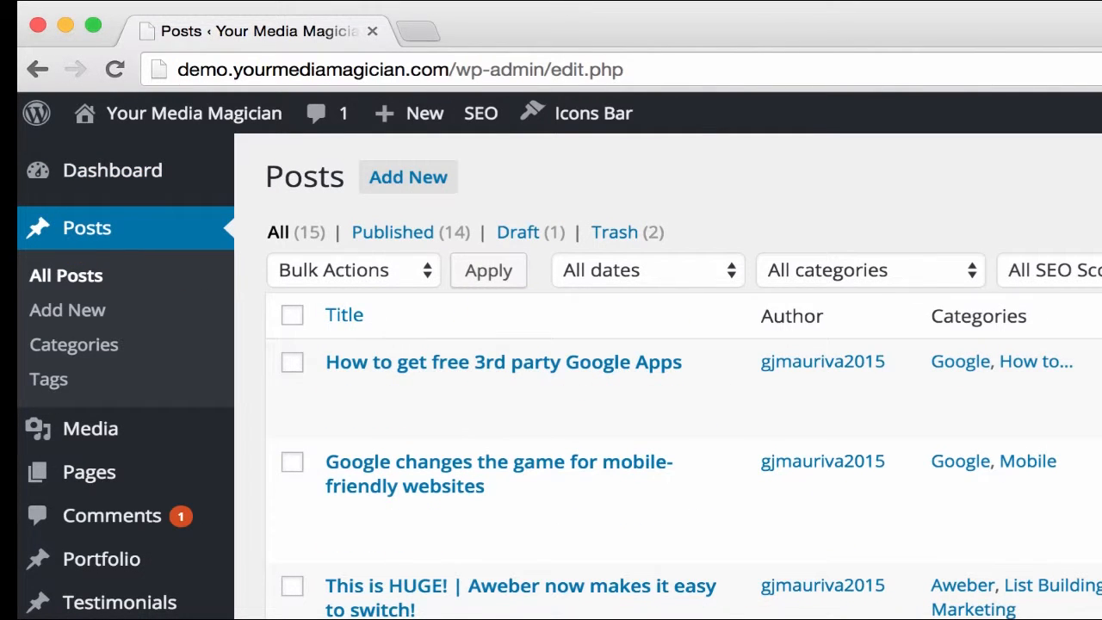
Create a new post and title it "My First Post".
left_click(399, 184)
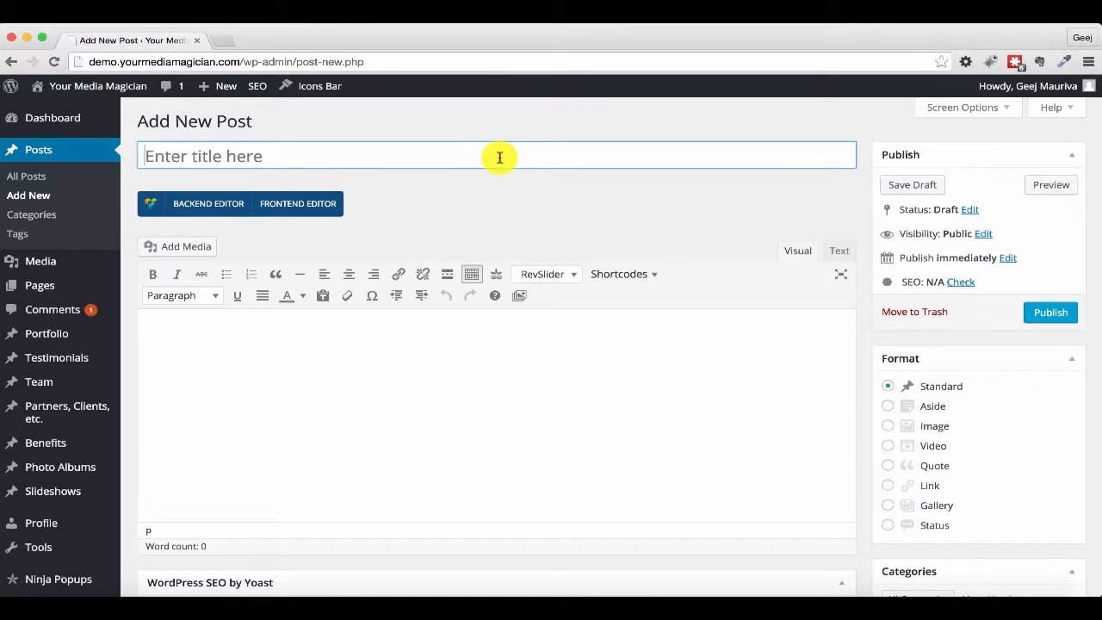
key("shift")
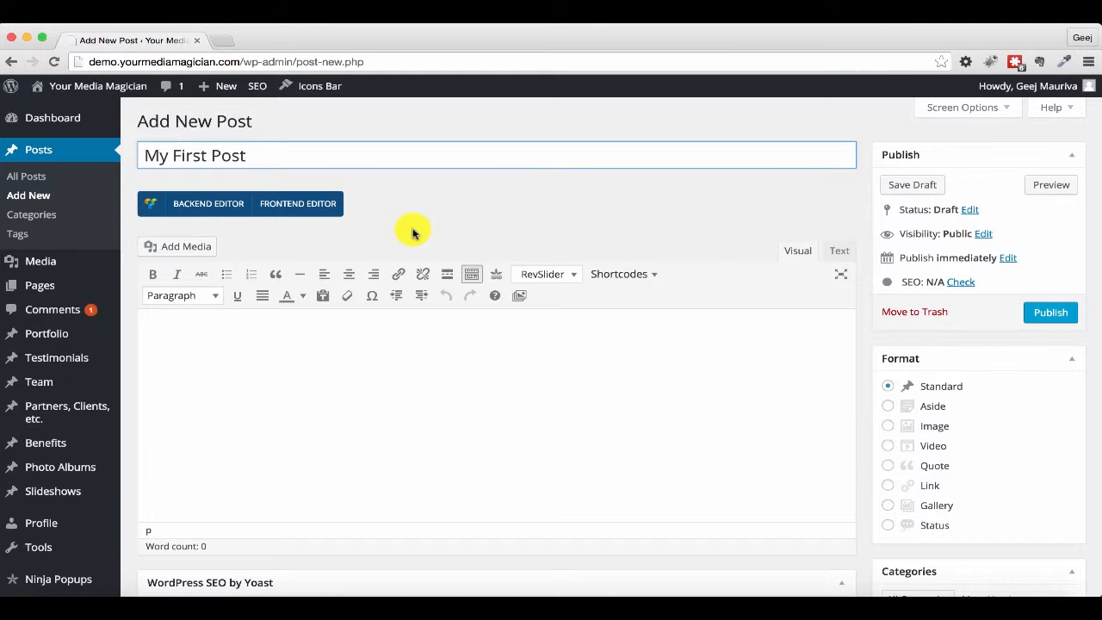
Switch to the backend editor and return to classic mode, and toggle the second row of formatting tools off and on.
left_click(209, 204)
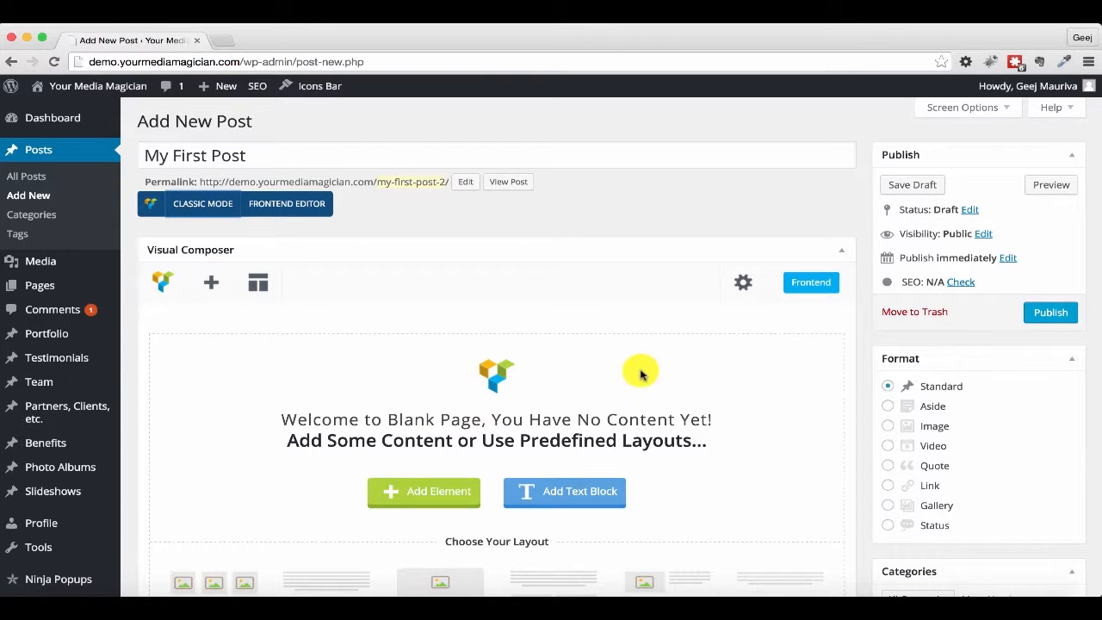
left_click(198, 205)
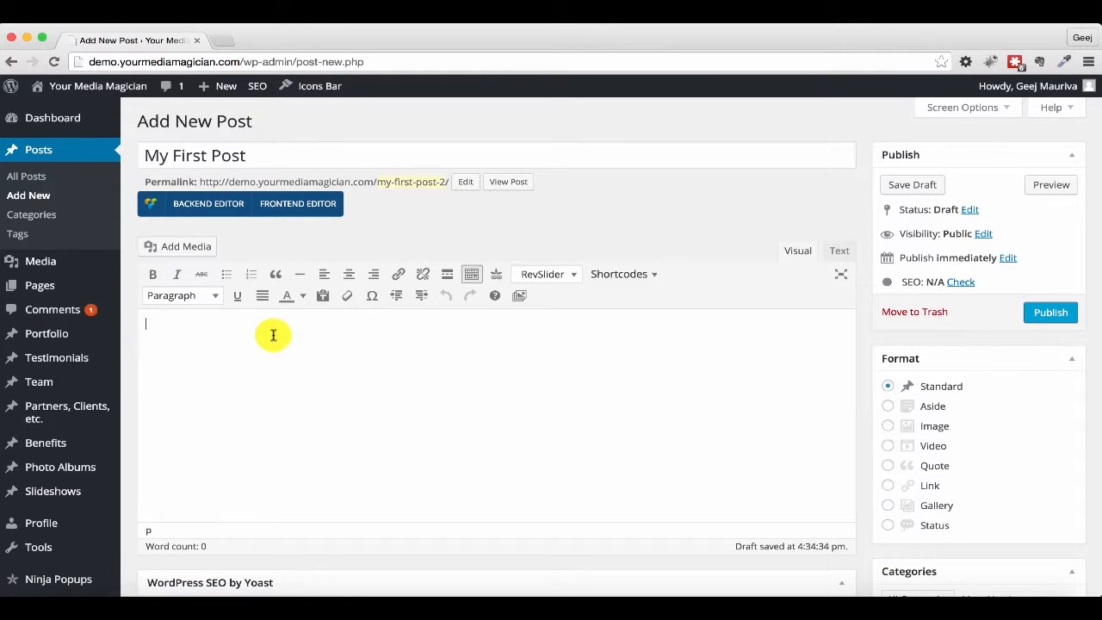
left_click(470, 274)
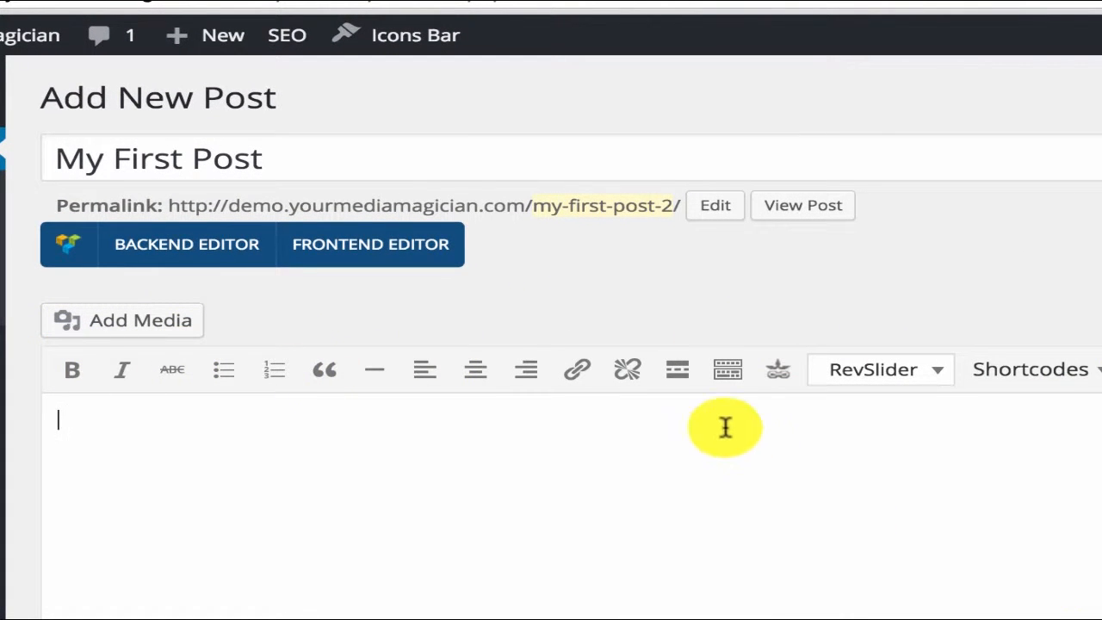
left_click(728, 374)
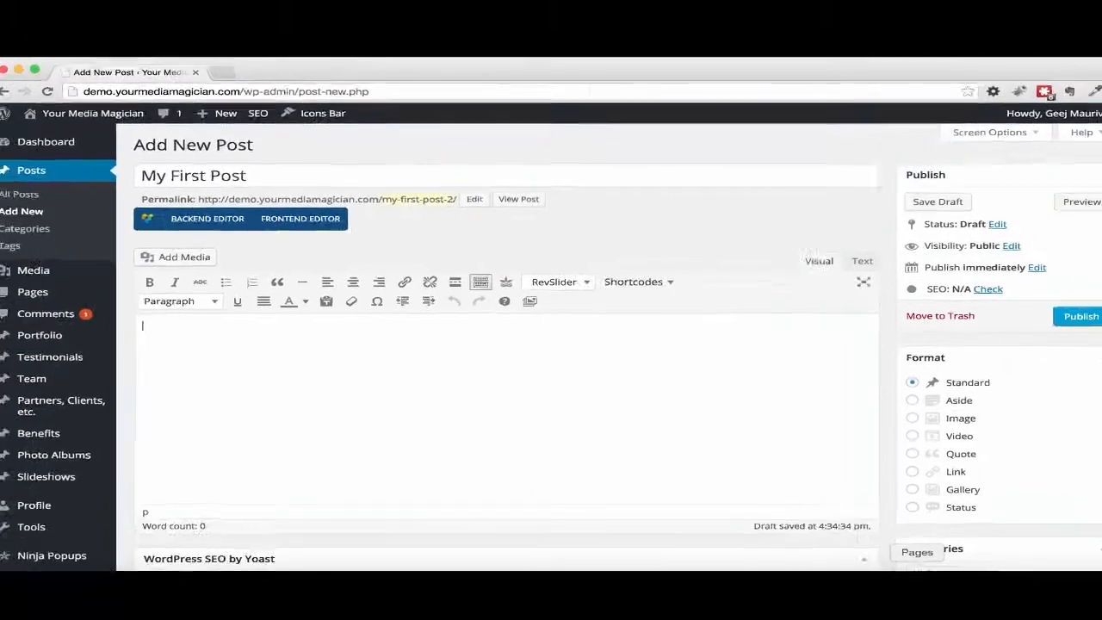
Switch to the Pages document and copy all four paragraphs of its placeholder text.
left_click(893, 568)
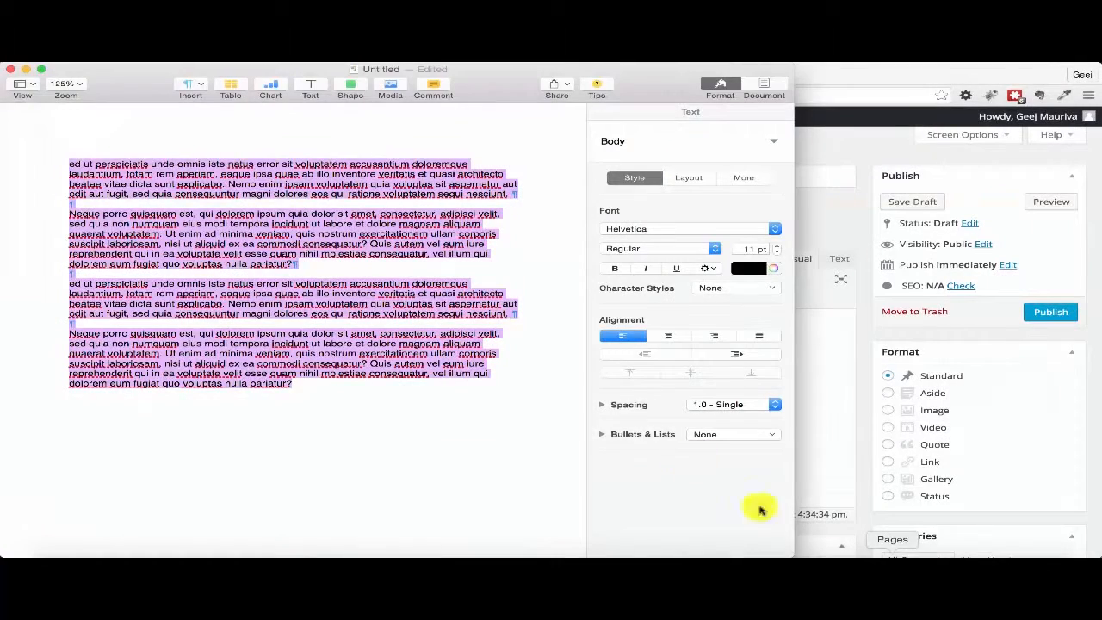
left_click(367, 343)
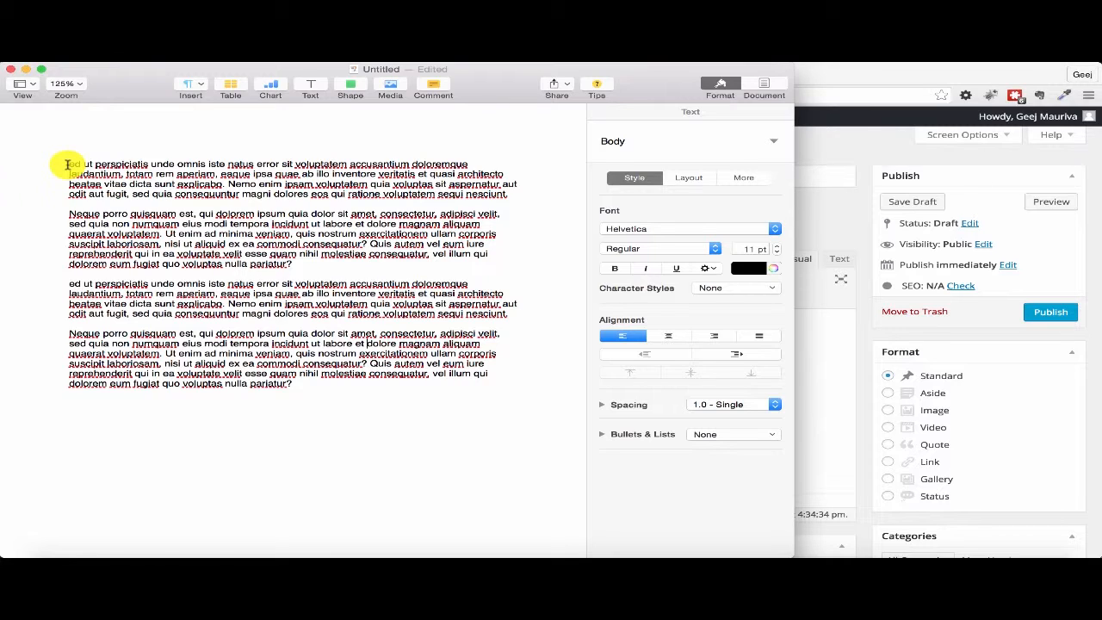
left_click_drag(71, 163, 291, 383)
left_click(293, 383)
left_click_drag(69, 164, 296, 384)
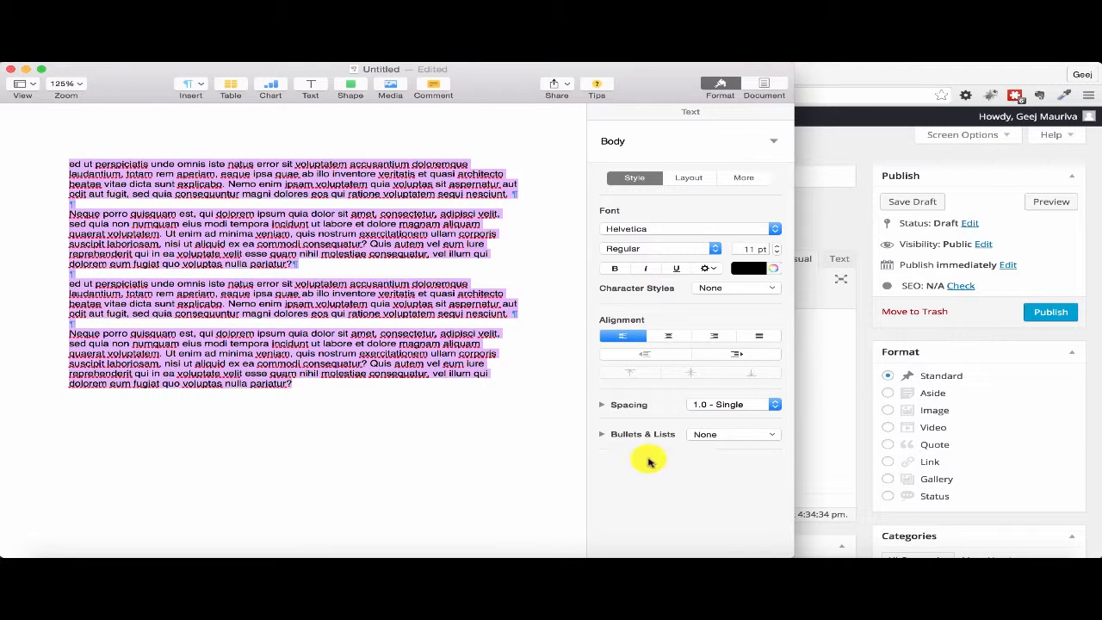
Paste the copied text into the WordPress post body in Text mode and return to the Visual editor.
left_click(820, 414)
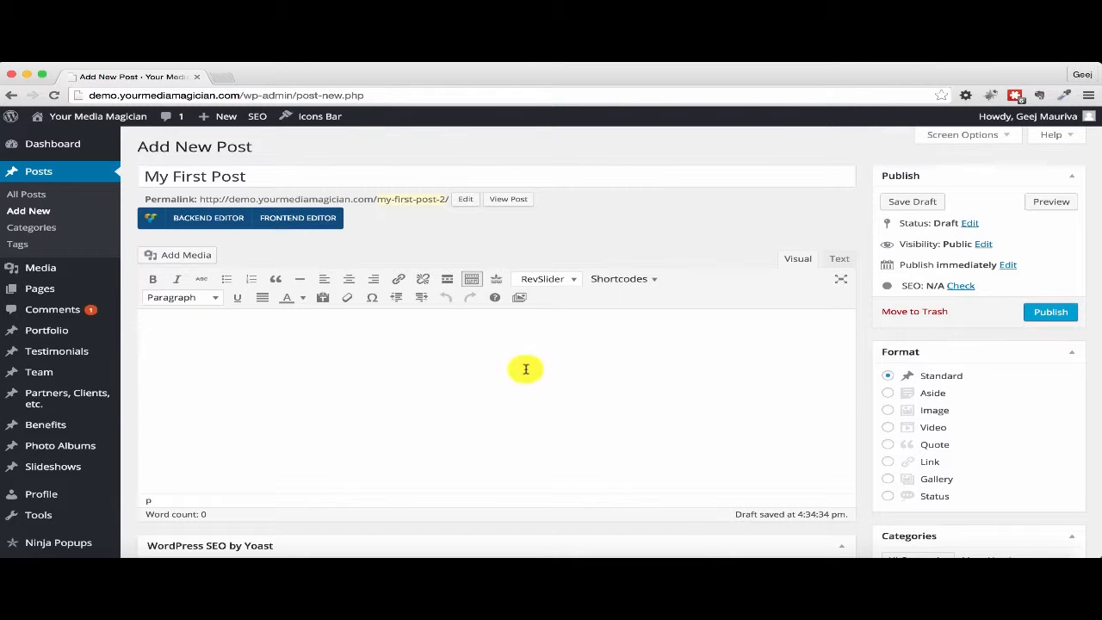
left_click(840, 262)
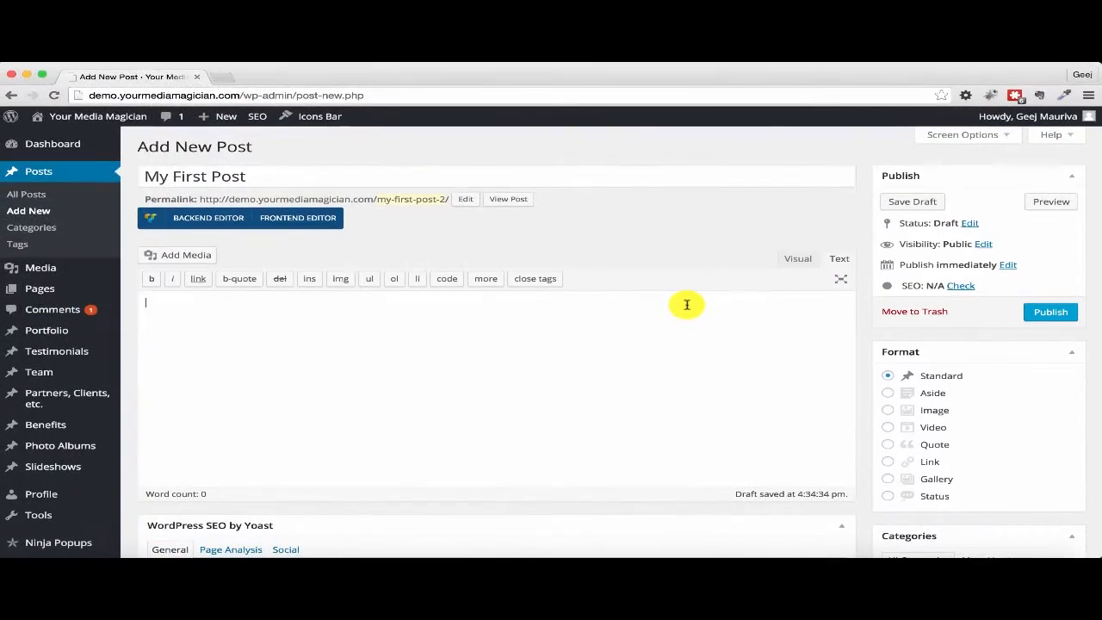
key("super+v")
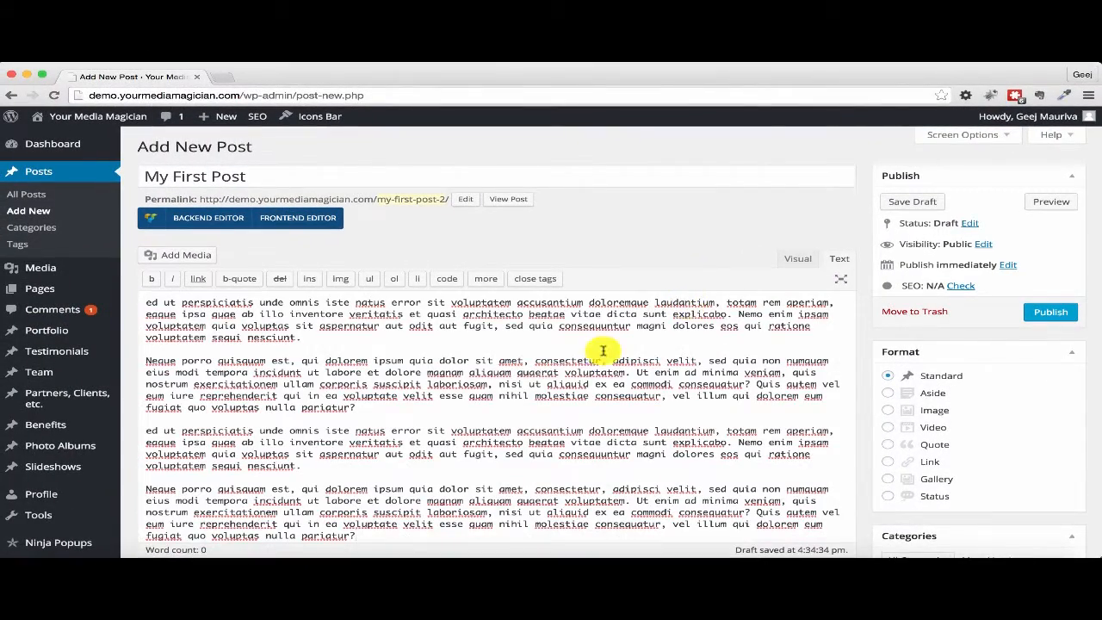
scroll(555, 350, "down", 3)
scroll(555, 350, "up", 3)
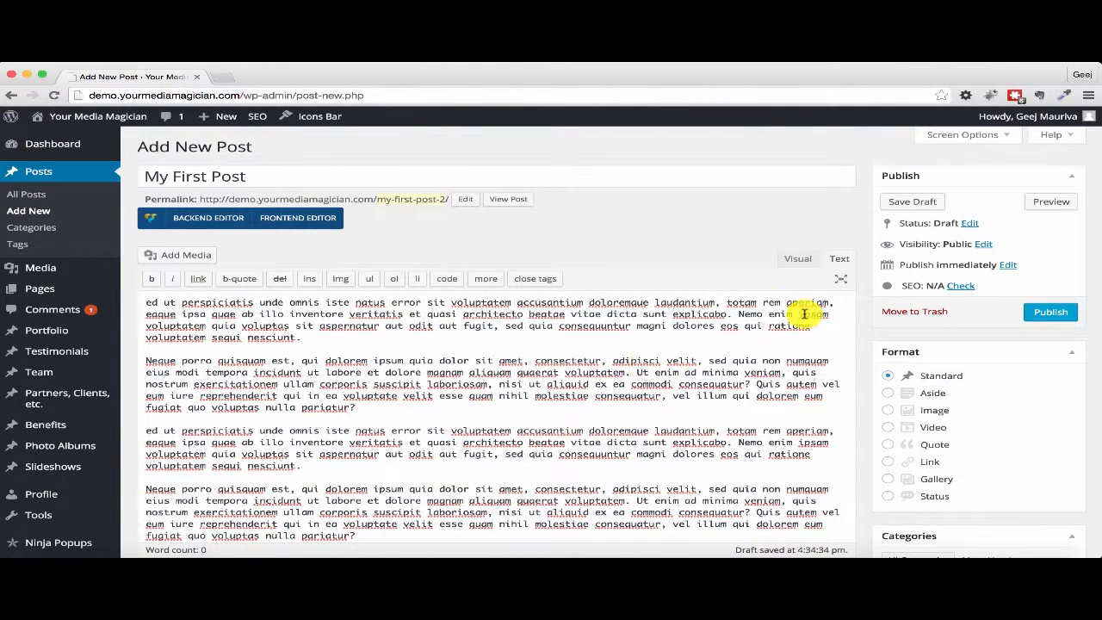
left_click(797, 259)
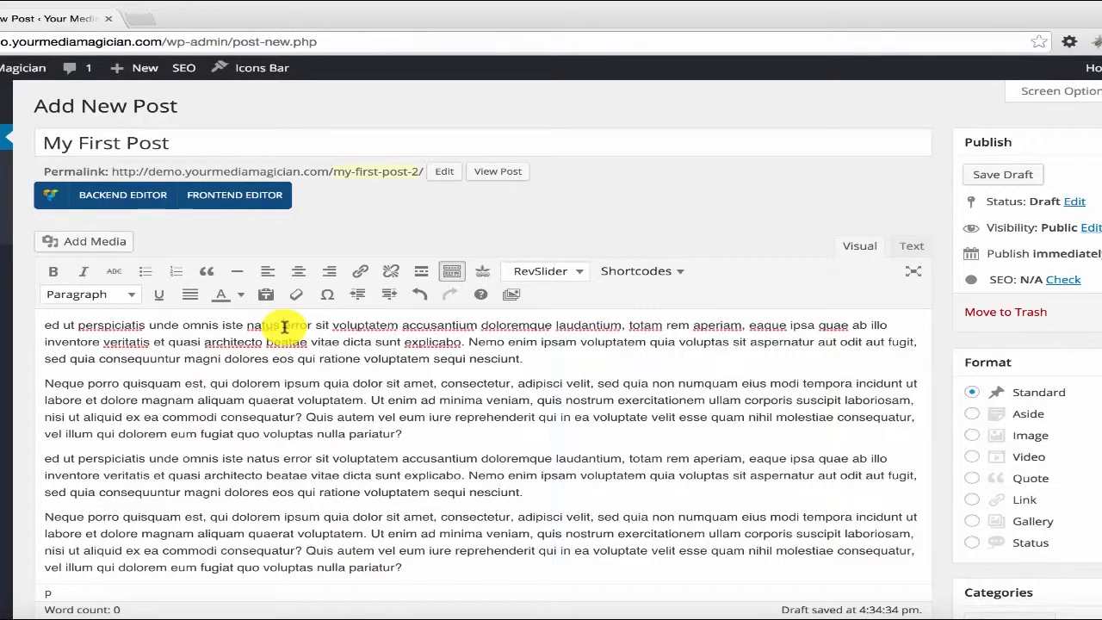
Break the second paragraph after "qui dolorem" and the fourth after "qui dolorem ipsum" to make standalone subheading lines.
left_click(283, 325)
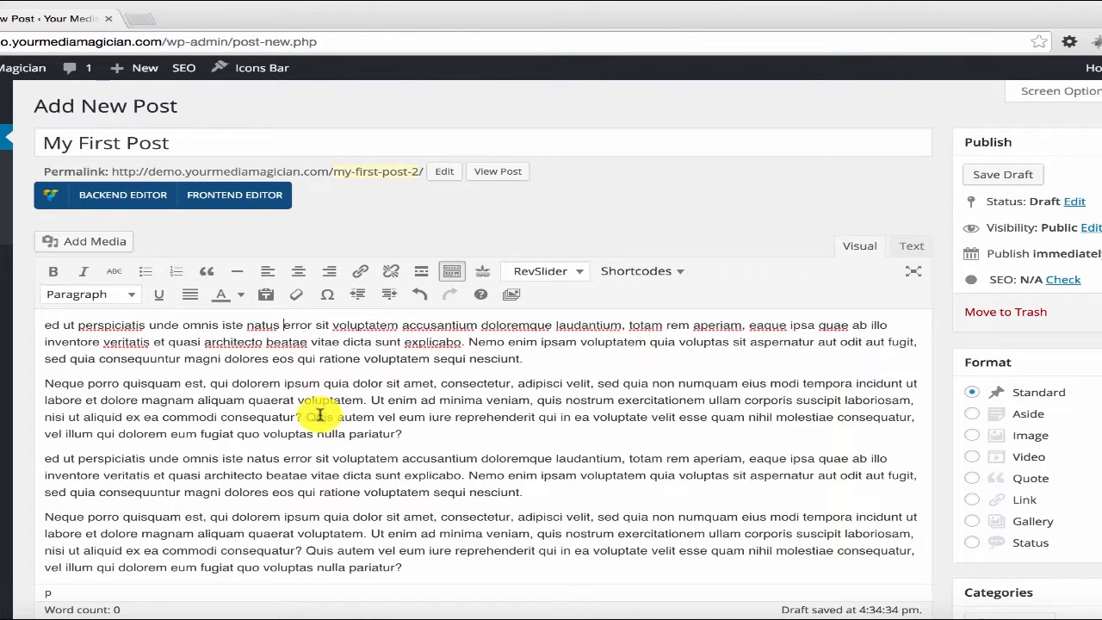
left_click(284, 384)
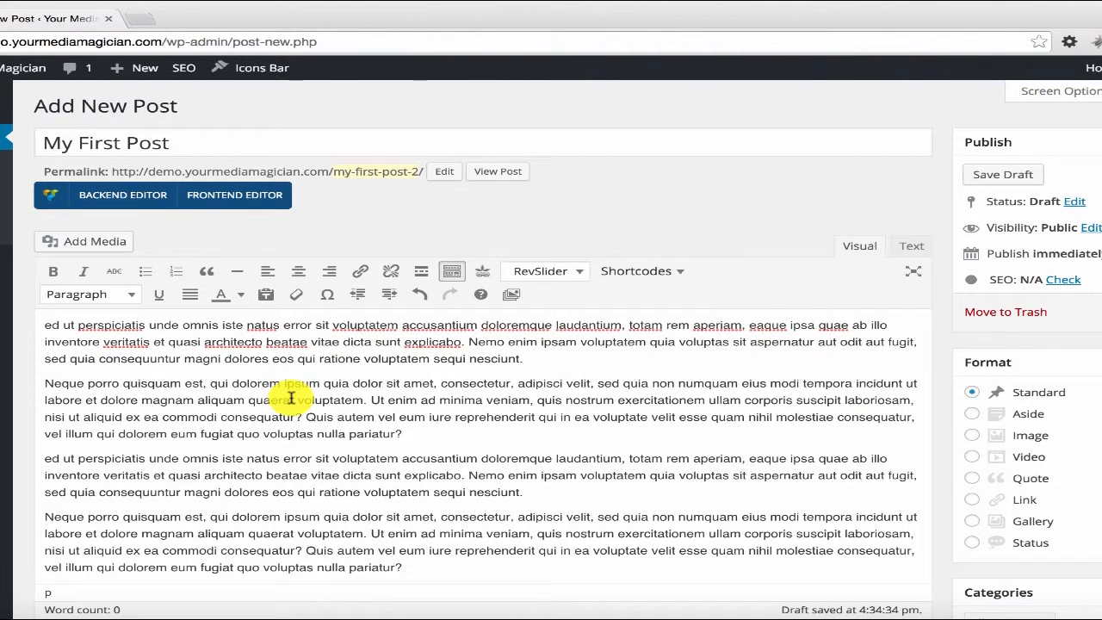
key("Return")
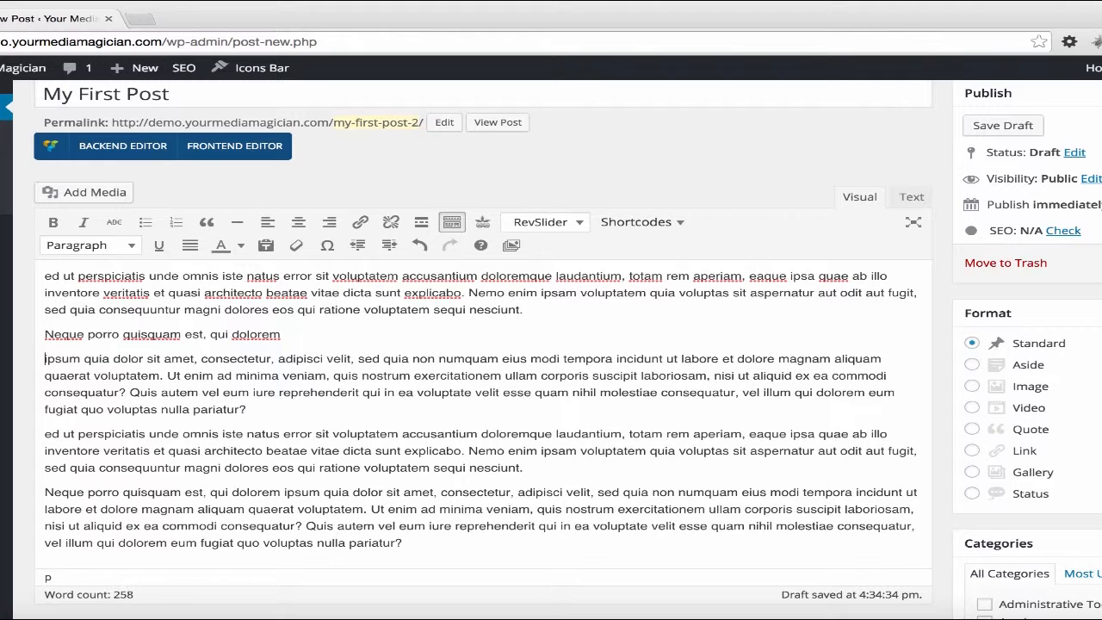
left_click(326, 491)
key("Return")
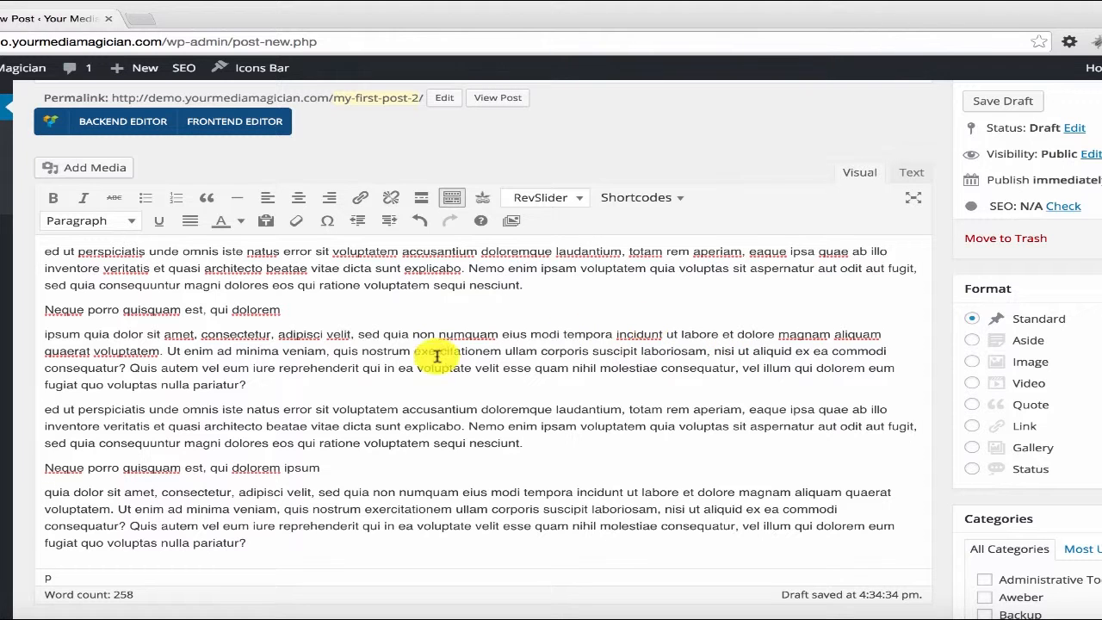
Format the line "Neque porro quisquam est, qui dolorem" as Heading 2.
left_click_drag(45, 309, 290, 316)
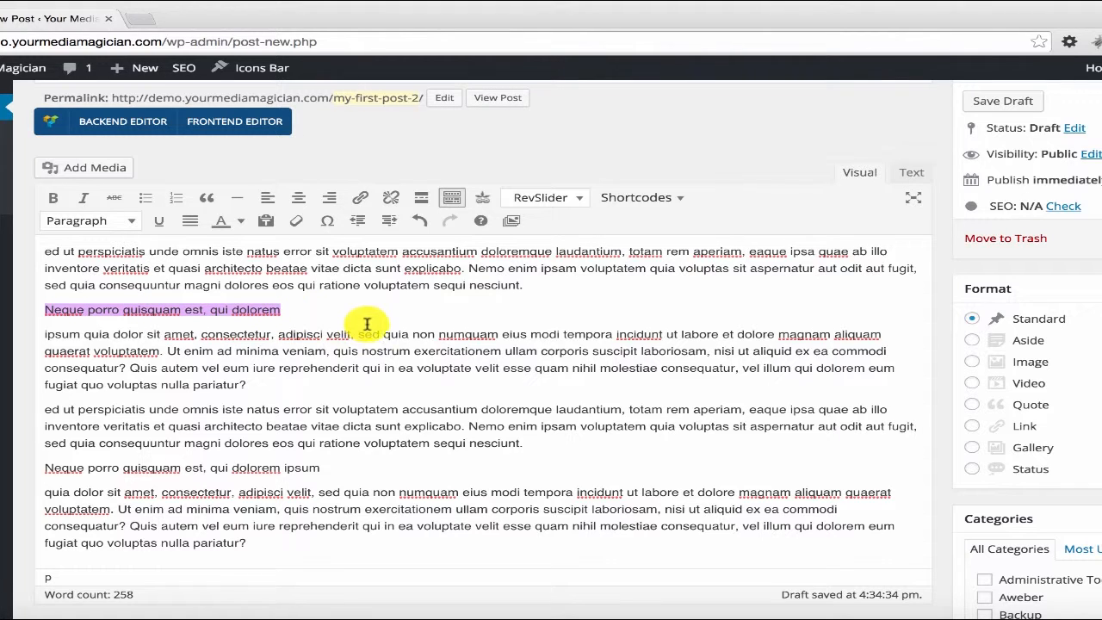
left_click(126, 221)
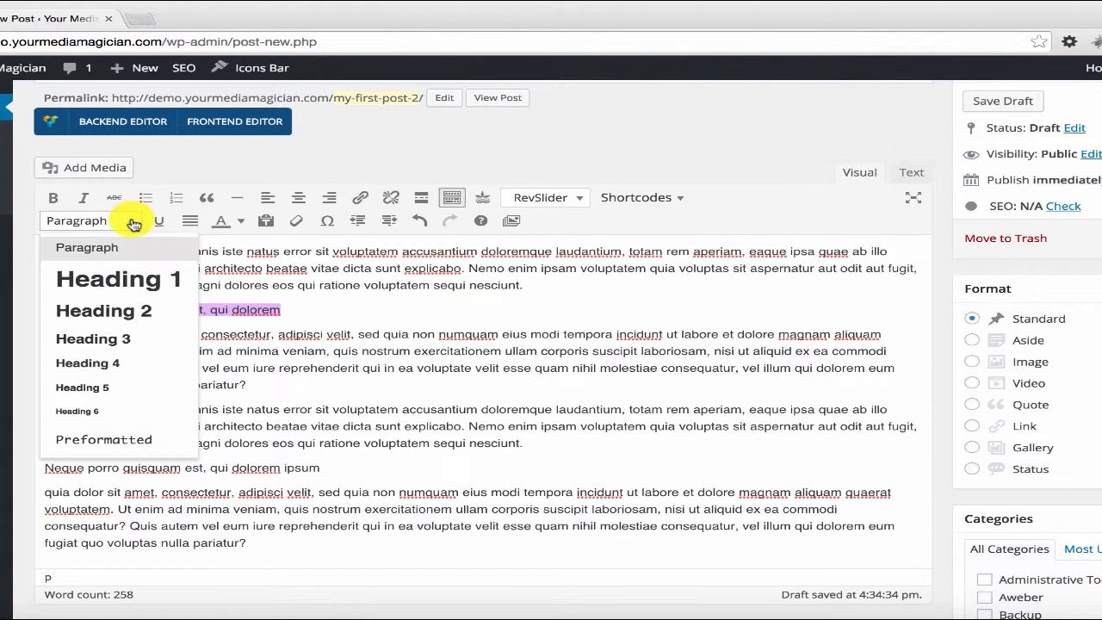
left_click(93, 317)
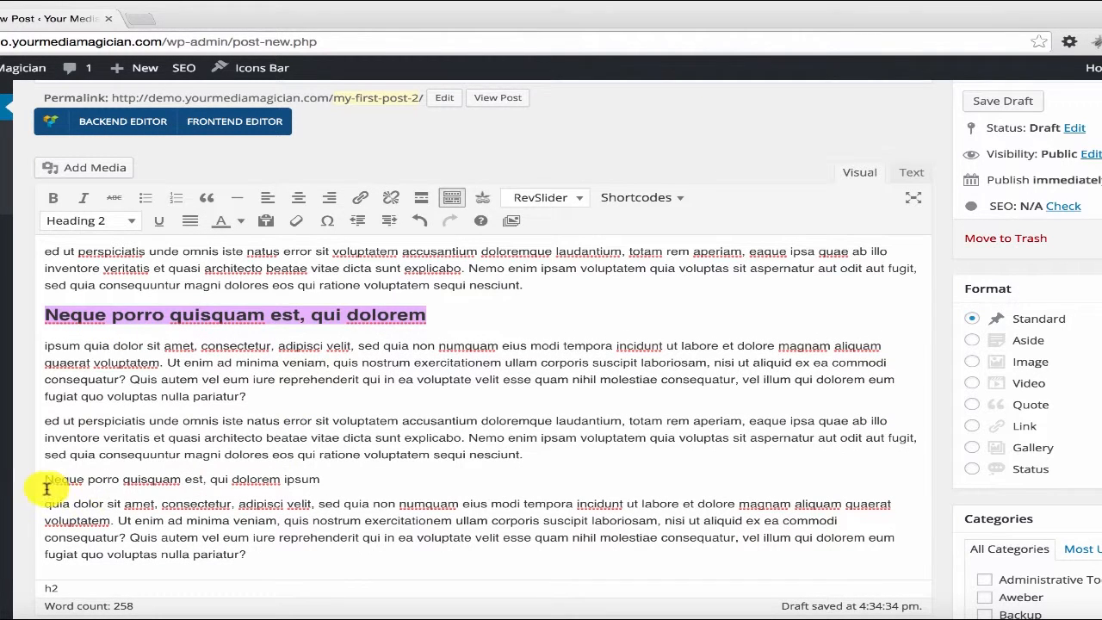
Format the line "Neque porro quisquam est, qui dolorem ipsum" as Heading 3.
left_click_drag(46, 480, 325, 480)
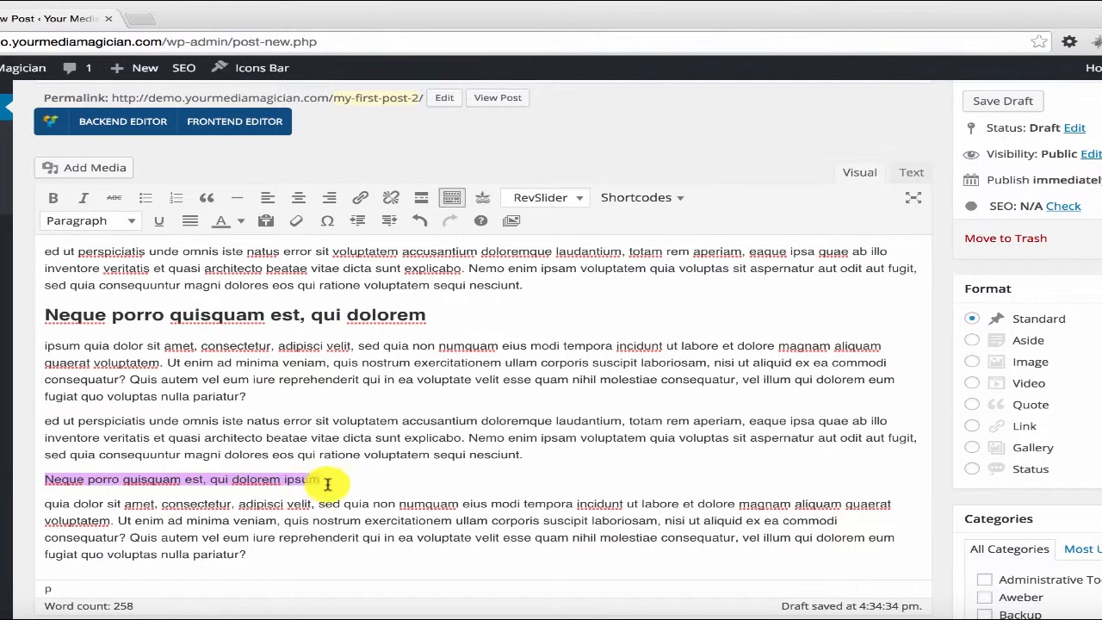
left_click(134, 227)
left_click(111, 341)
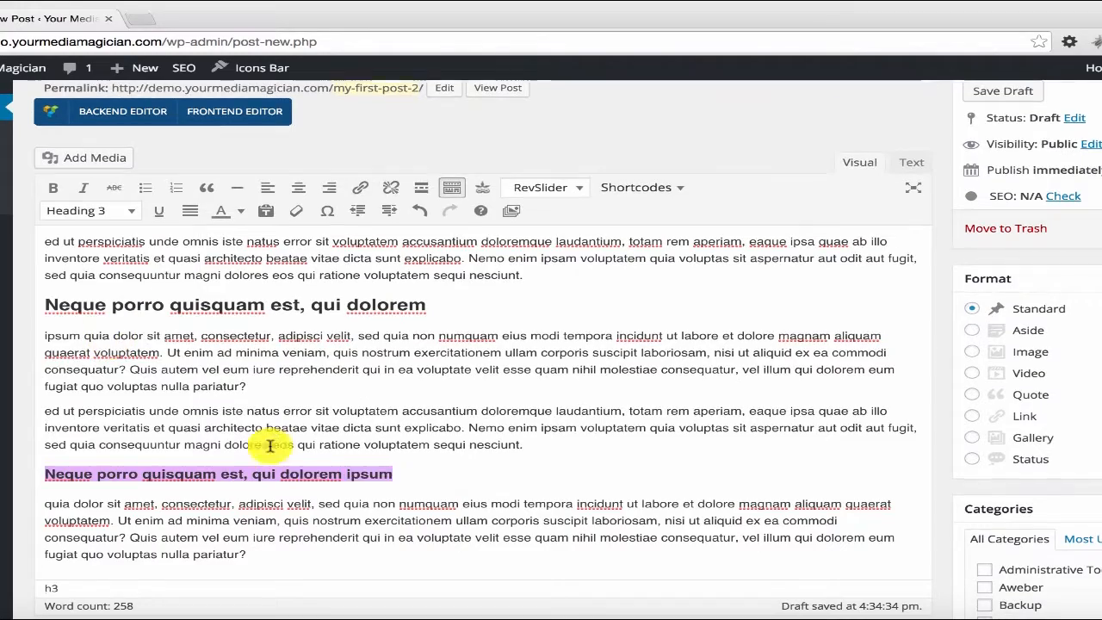
left_click(425, 474)
scroll(425, 475, "up", 1)
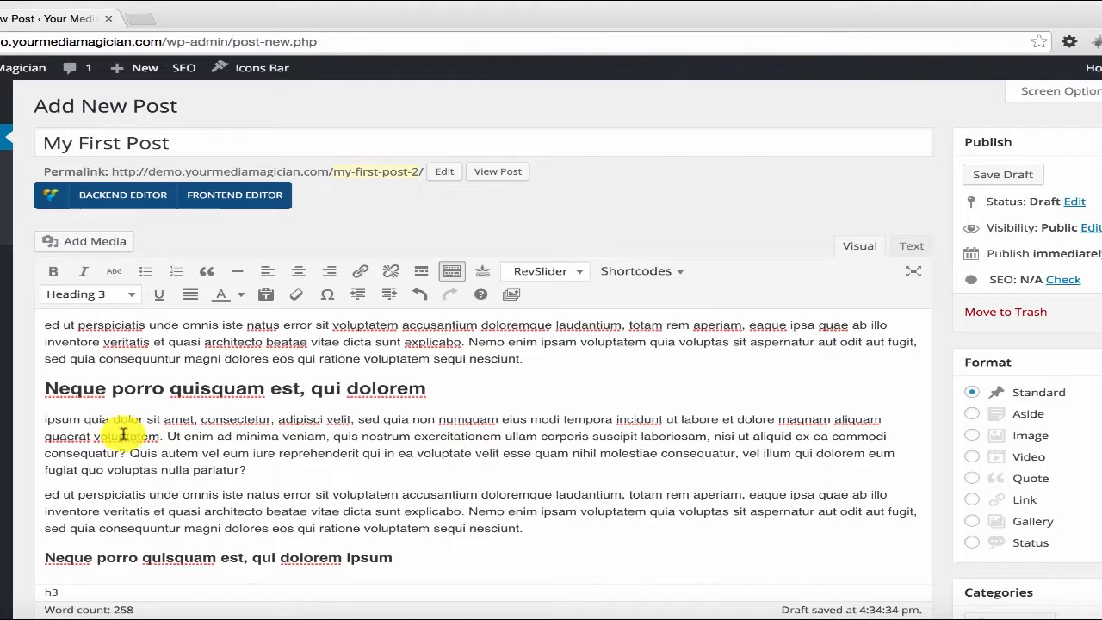
Bold "ipsum quia dolor sit amet, consectetur, adipisci velit, sed" and make "perspiciatis" through "doloremque" in the following paragraph bold and italic.
left_click_drag(42, 423, 366, 422)
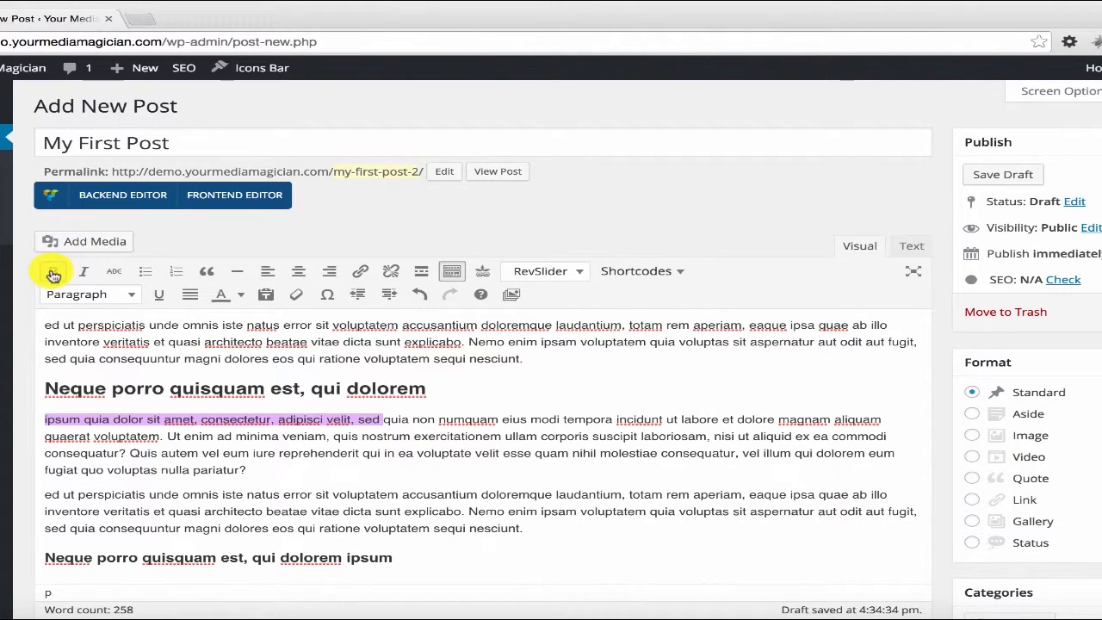
left_click(53, 271)
left_click_drag(79, 494, 554, 496)
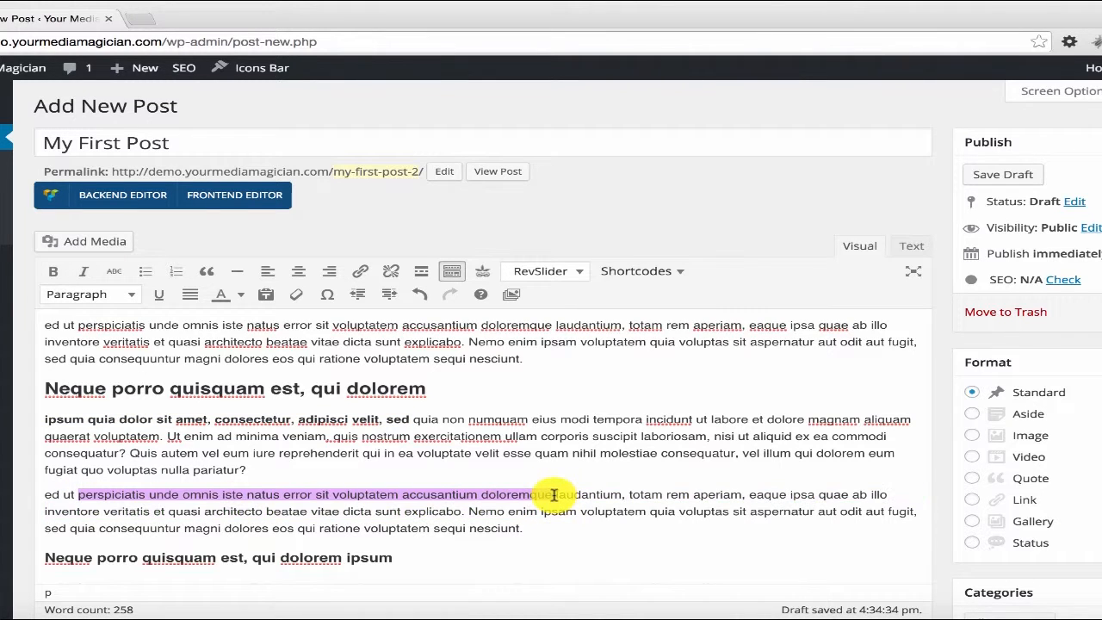
left_click(52, 271)
left_click(84, 272)
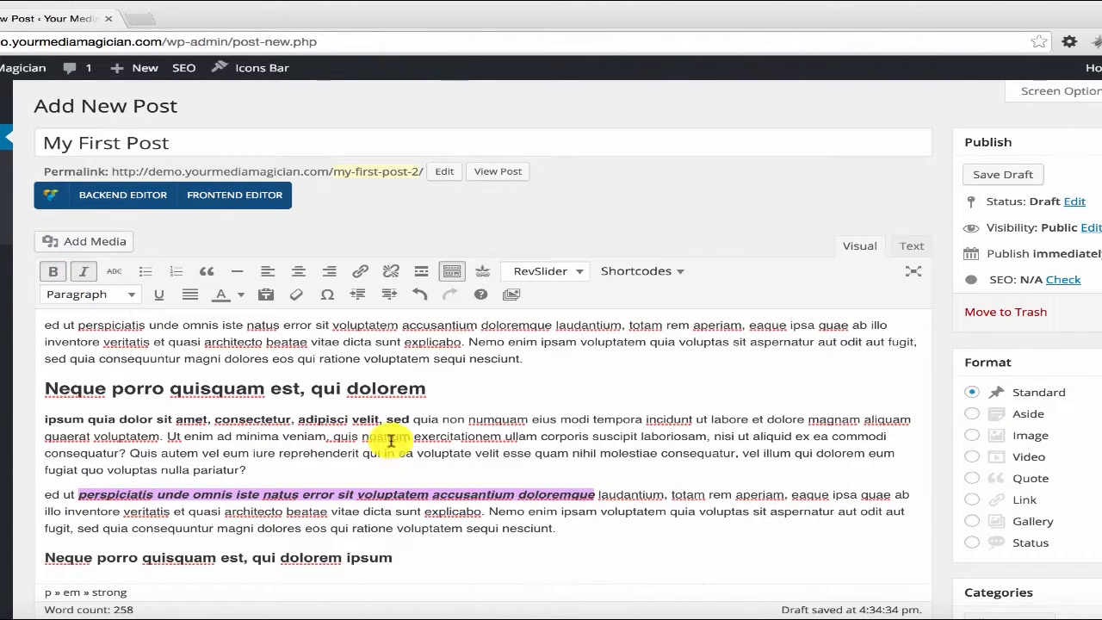
left_click(410, 435)
scroll(666, 430, "down", 1)
scroll(666, 431, "up", 1)
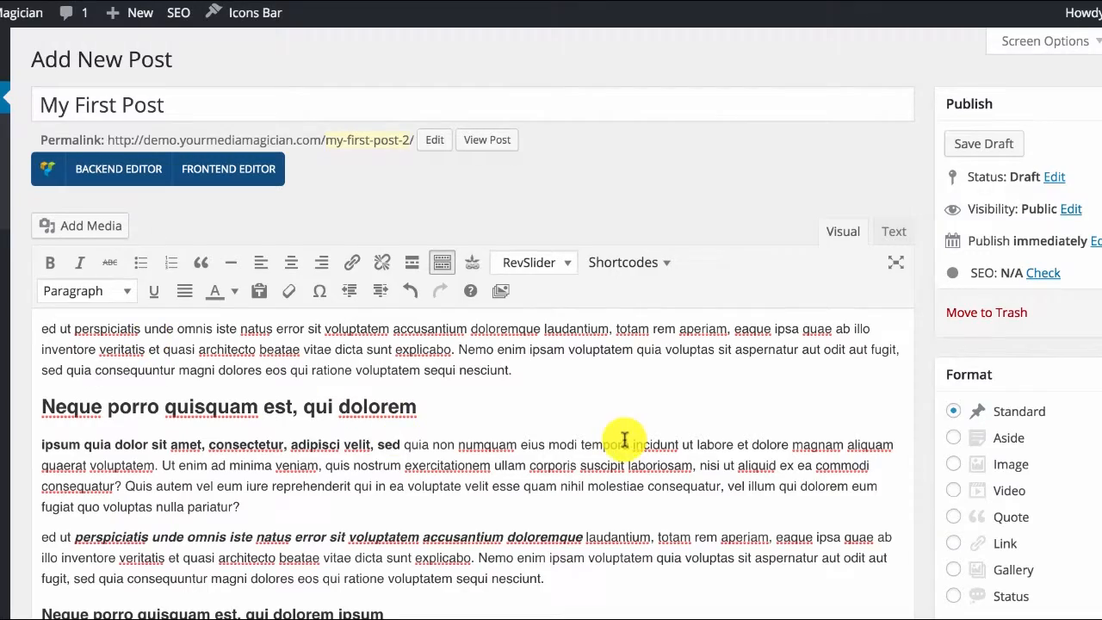
At the start of the paragraph below the first subheading, start adding media and select the signpost image Slackinoff.jpg from the library.
scroll(624, 440, "down", 1)
scroll(624, 440, "down", 3)
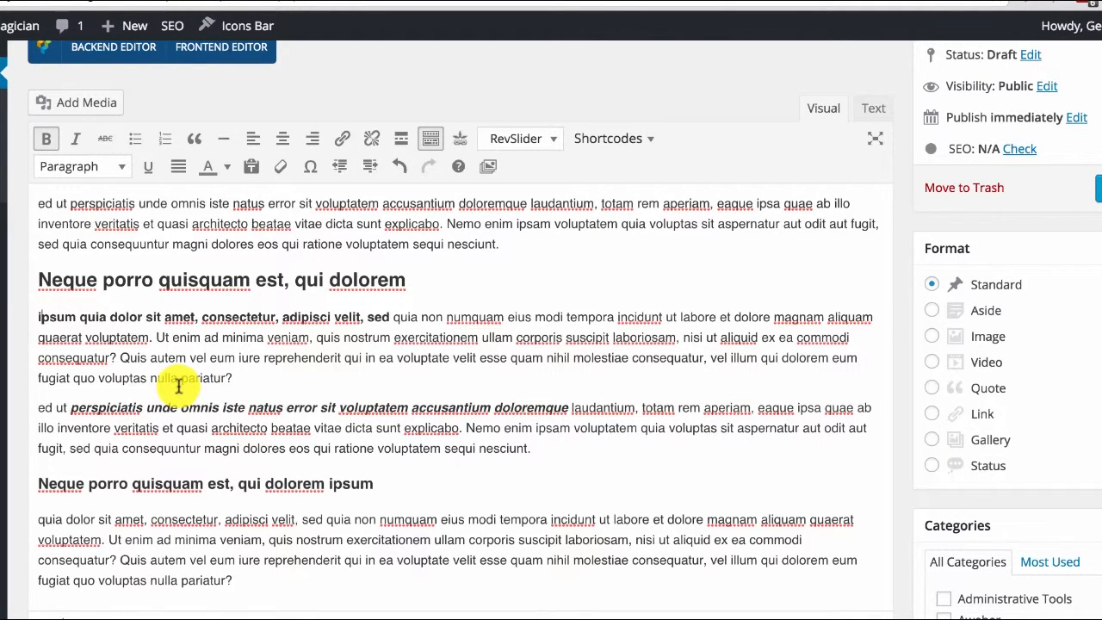
left_click(74, 103)
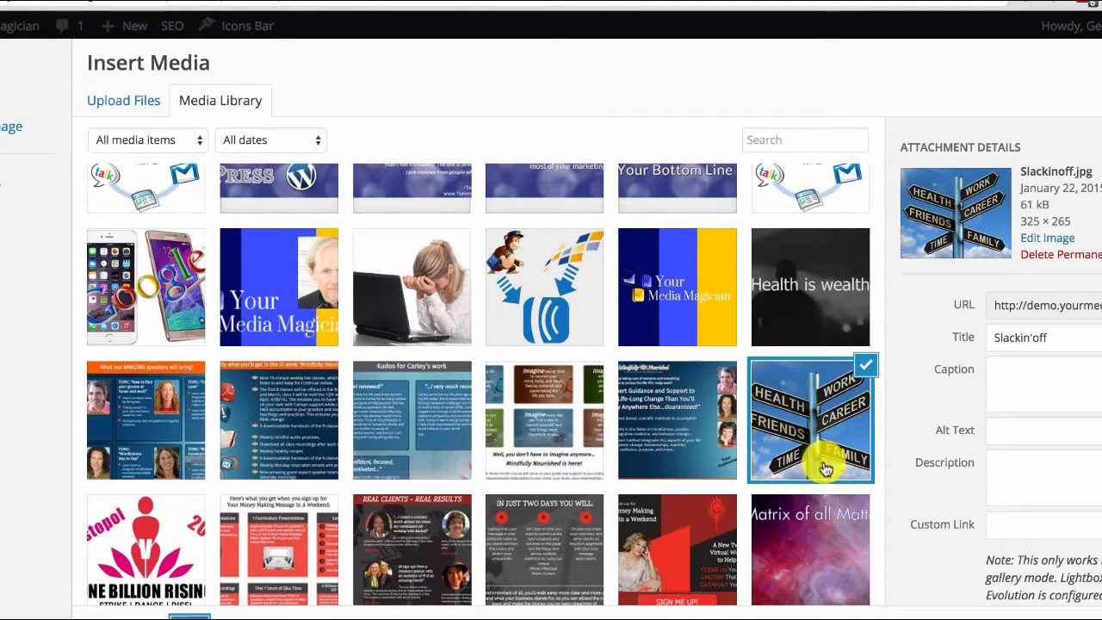
left_click(806, 435)
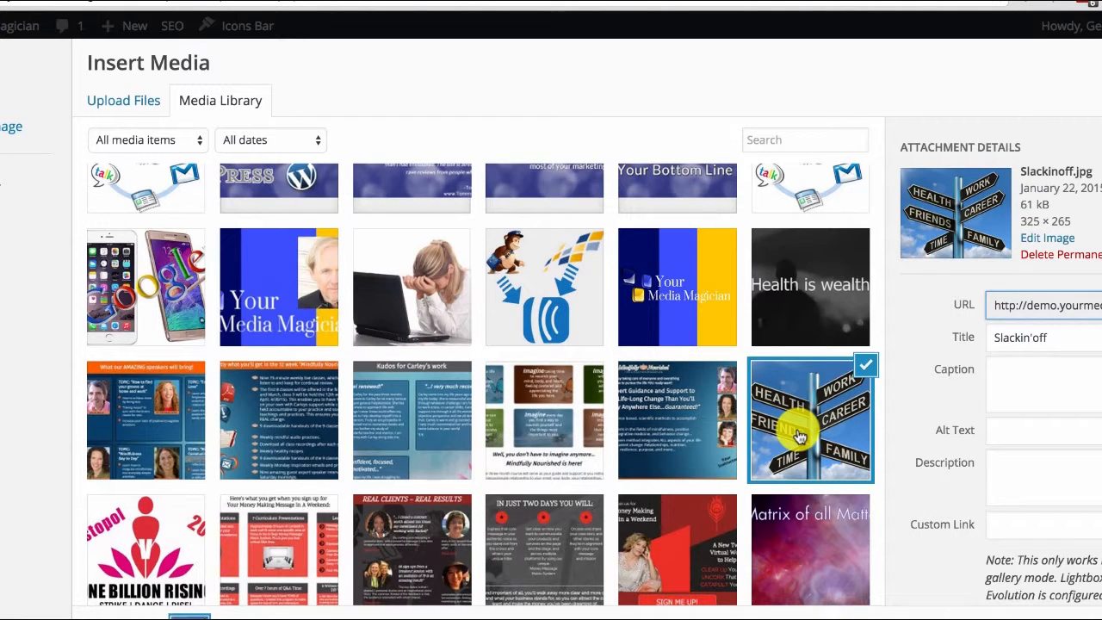
Check the pixel dimensions of the selected signpost image in its attachment details.
scroll(1021, 468, "down", 1)
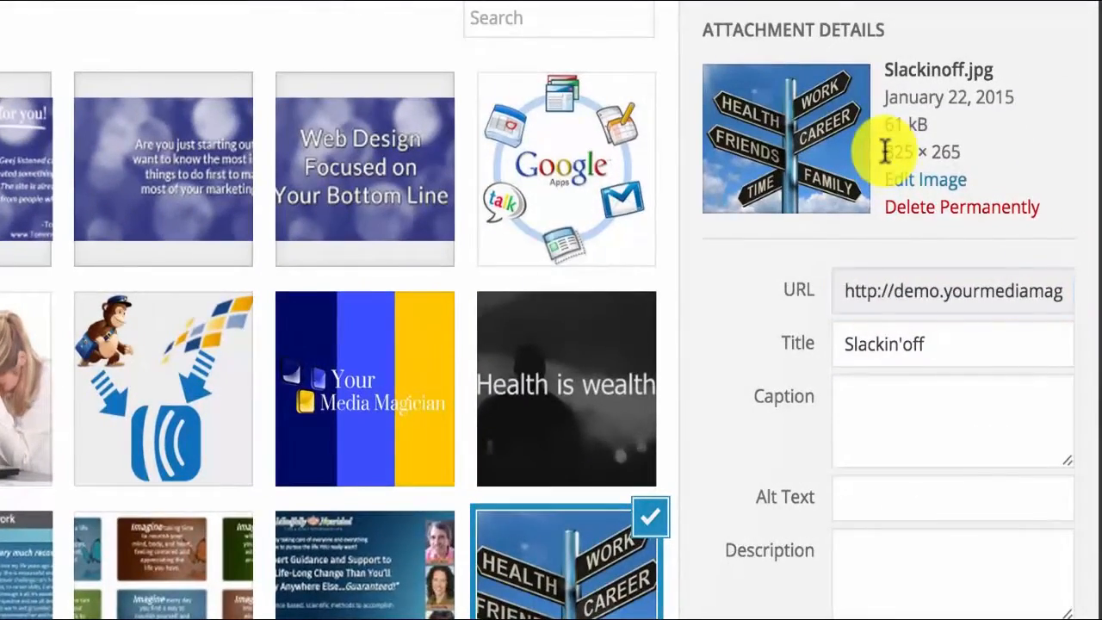
left_click_drag(913, 175, 989, 174)
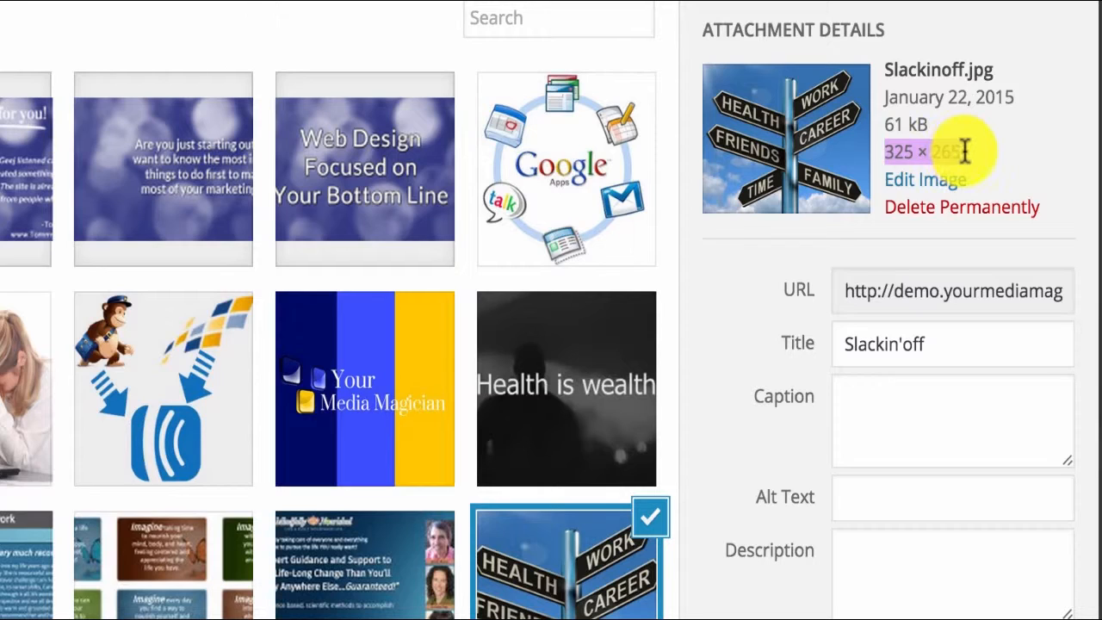
left_click(965, 152)
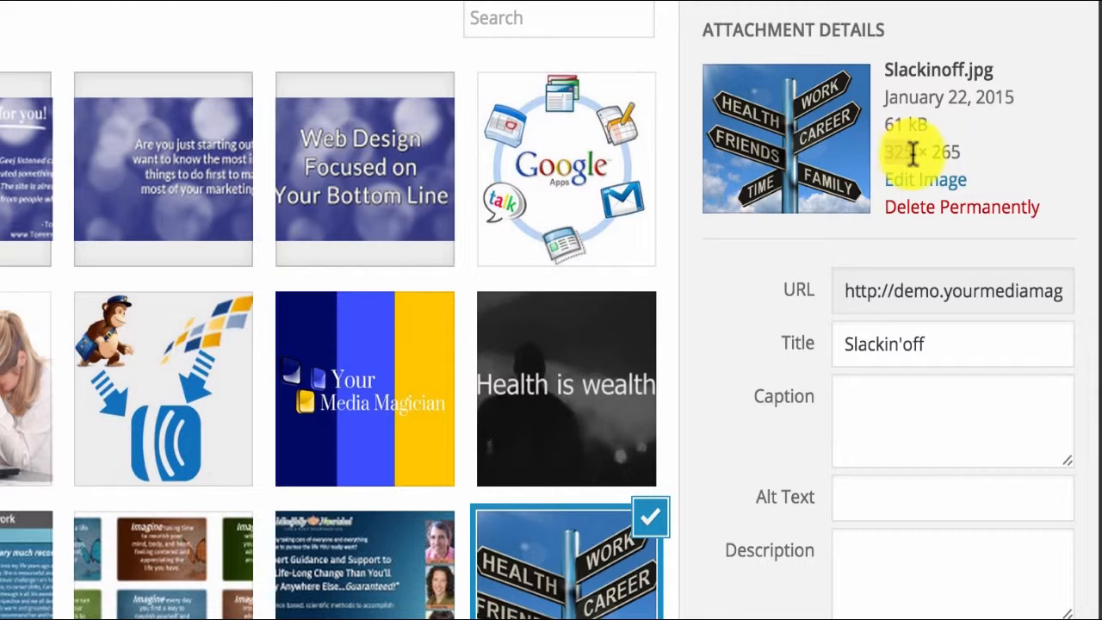
left_click_drag(932, 148, 966, 148)
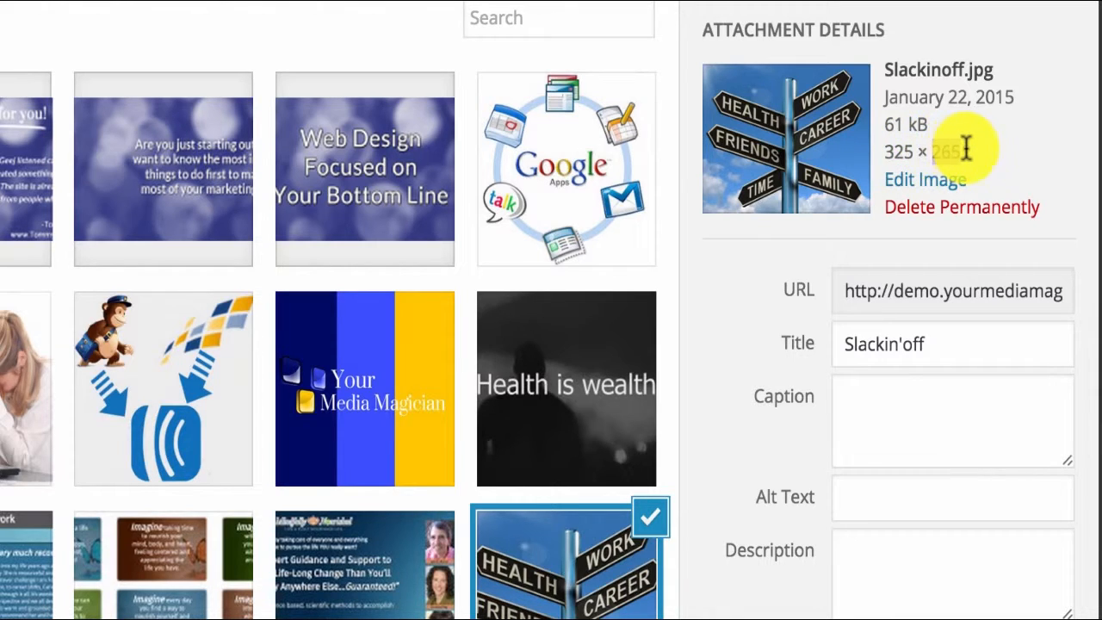
left_click(890, 152)
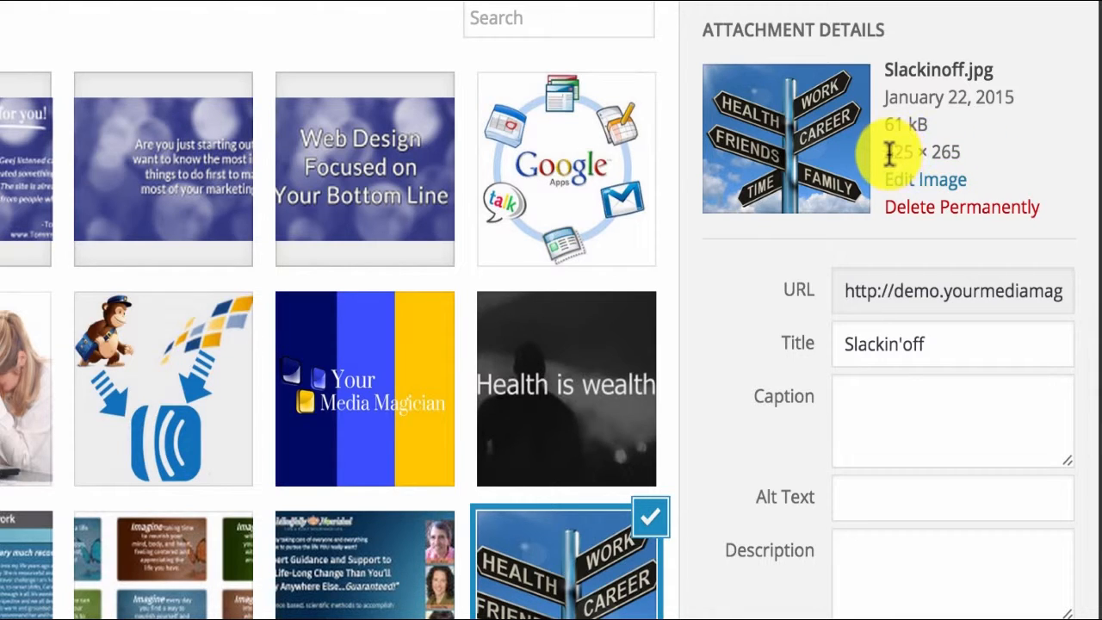
left_click_drag(891, 154, 960, 154)
left_click(971, 155)
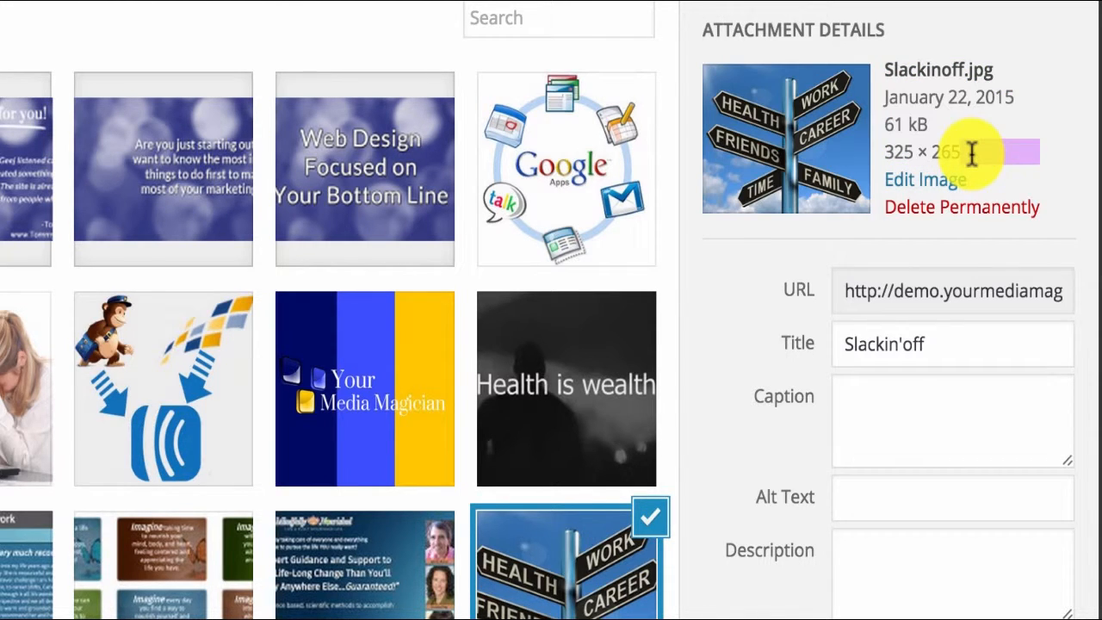
left_click(955, 143)
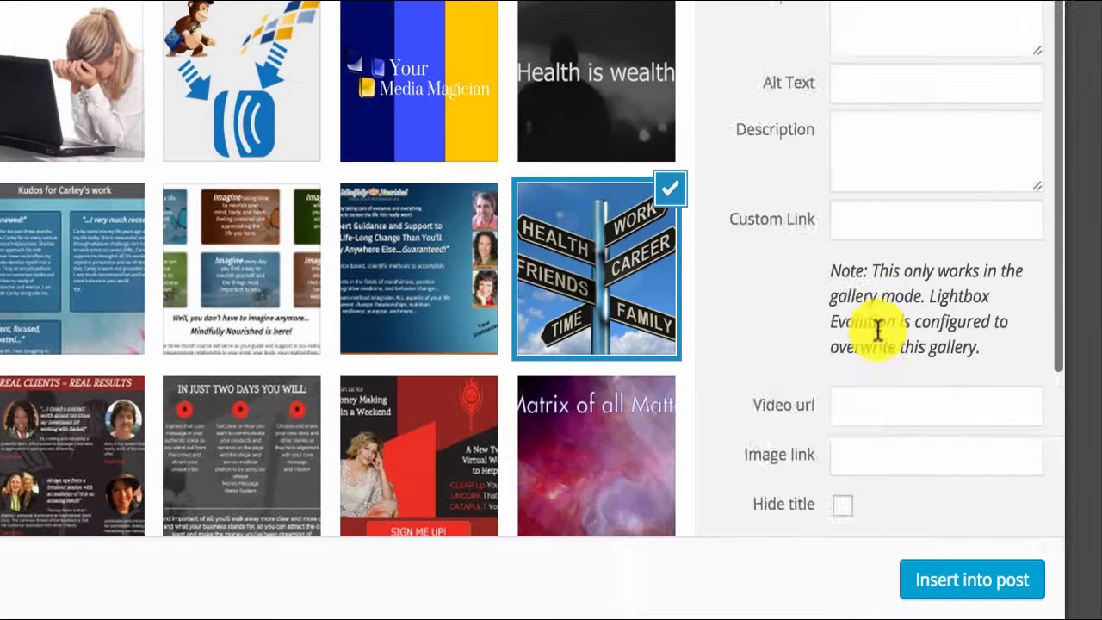
Insert the signpost image into the post with Right alignment, Link To set to None and Full Size – 325 × 265.
scroll(879, 327, "down", 5)
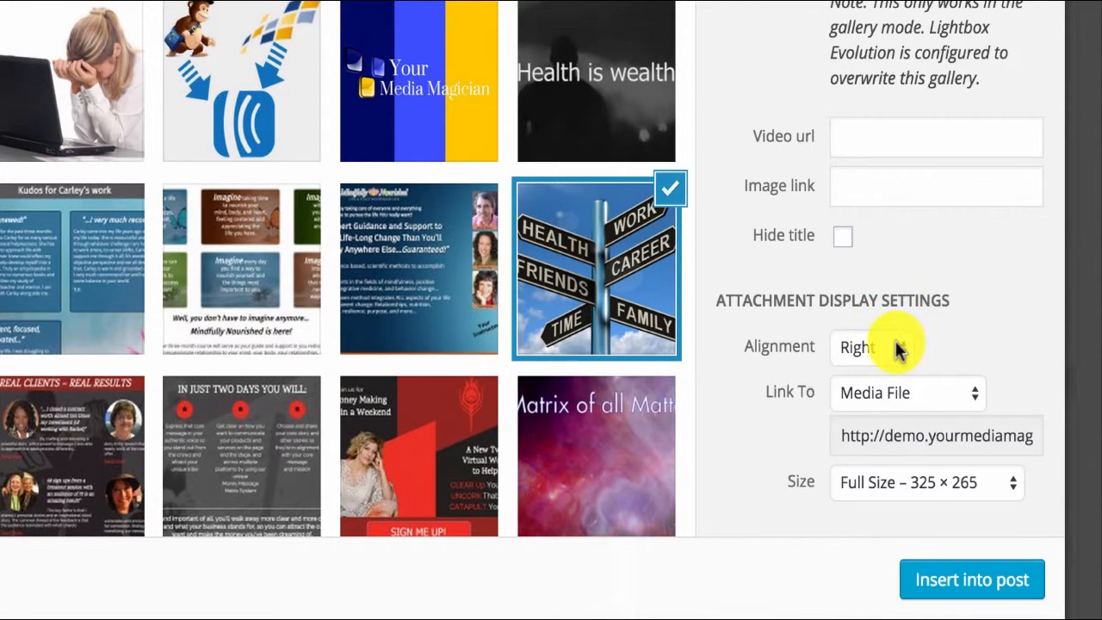
left_click(898, 349)
left_click(864, 344)
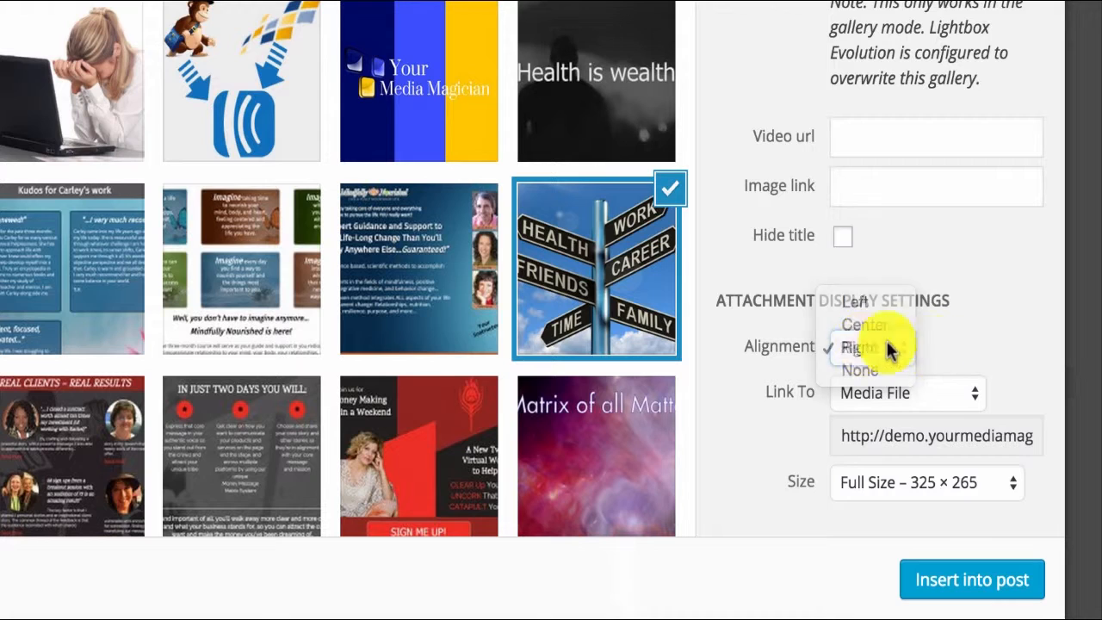
left_click(914, 389)
left_click(874, 459)
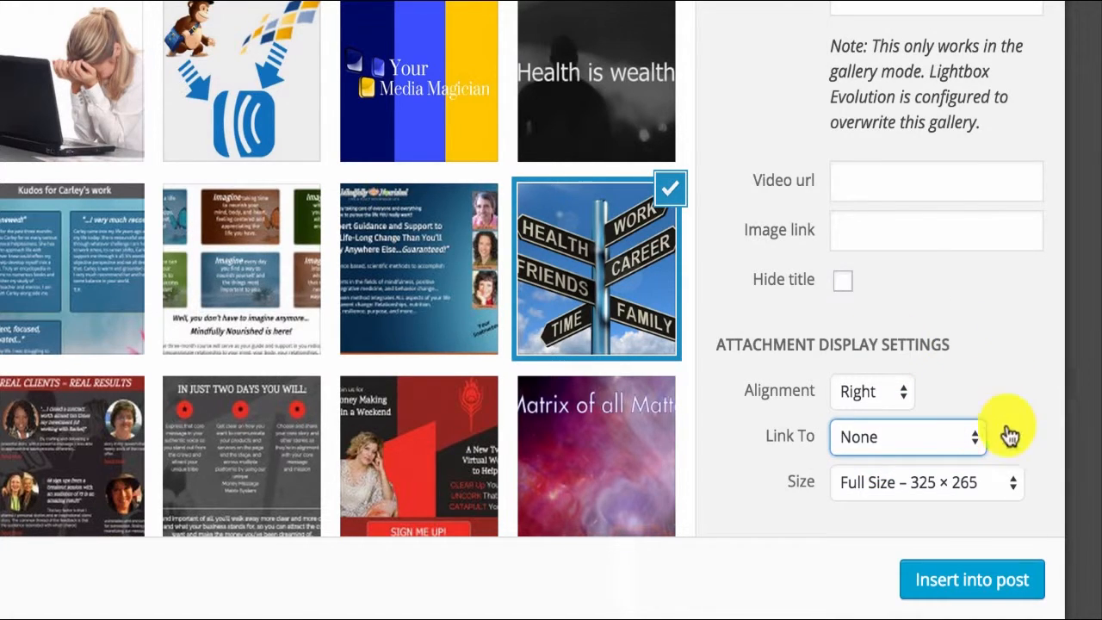
left_click(922, 484)
left_click(922, 485)
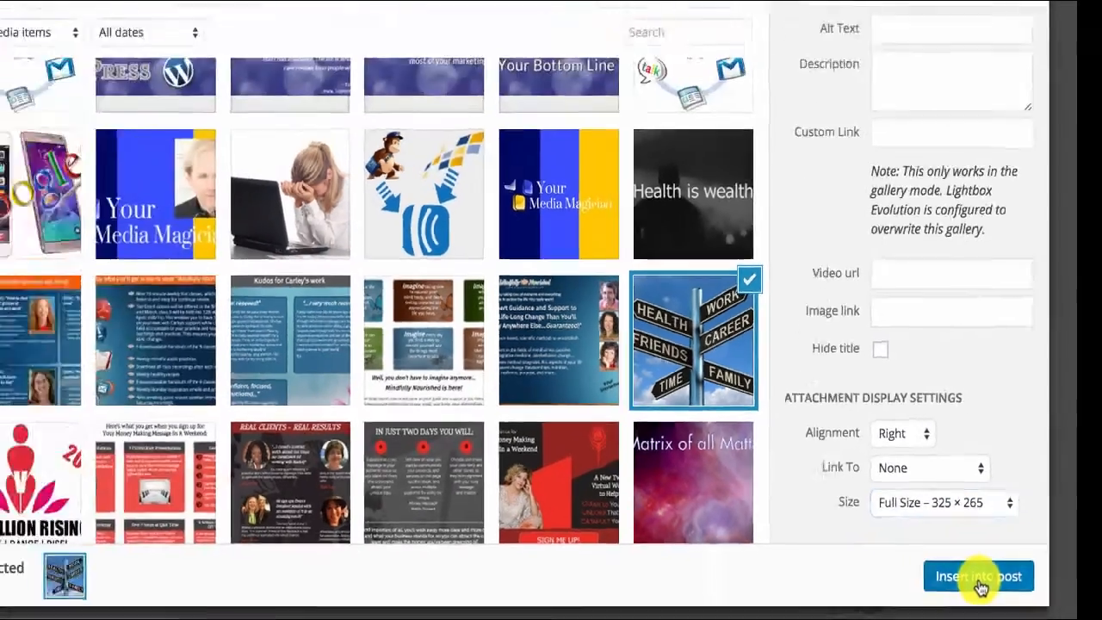
left_click(971, 582)
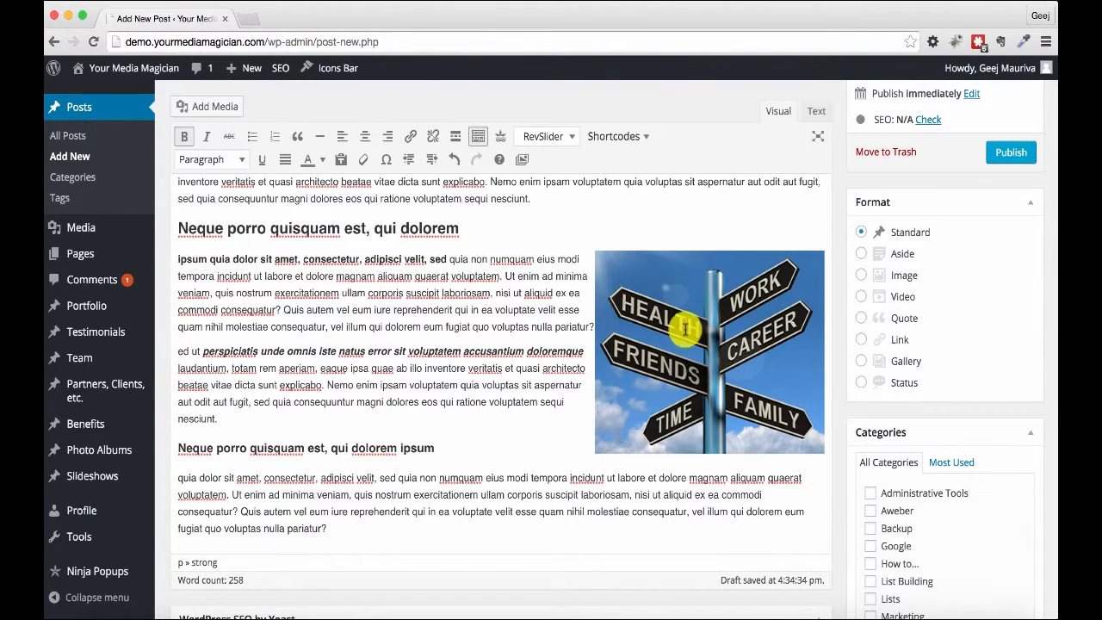
Review the inserted signpost image and how the surrounding post text wraps around it.
left_click(673, 290)
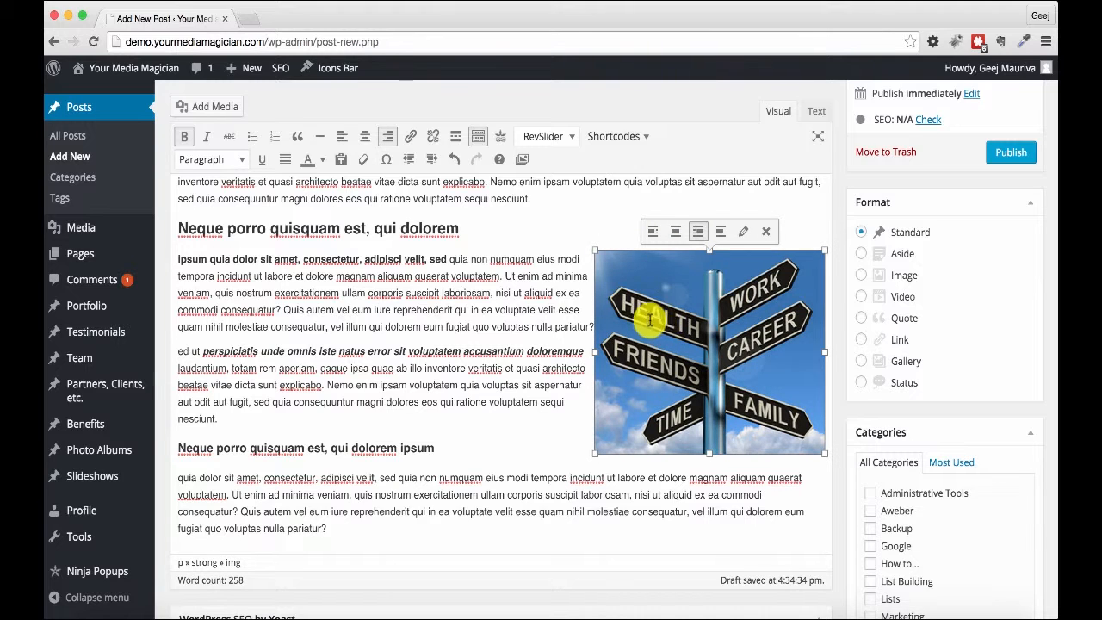
left_click(344, 297)
scroll(344, 297, "down", 2)
scroll(345, 297, "up", 5)
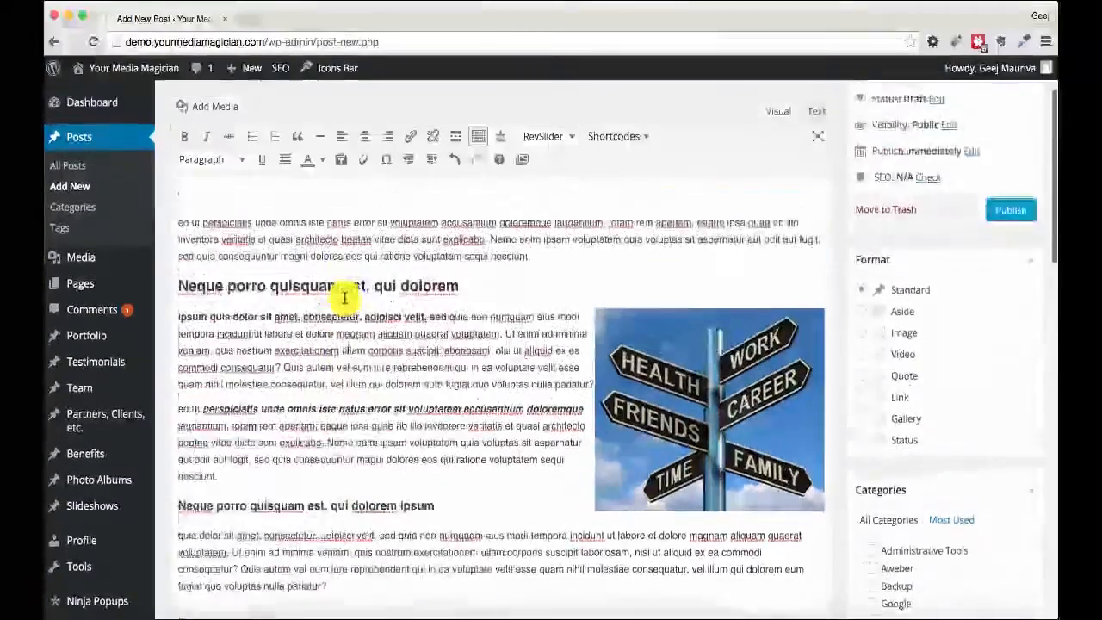
scroll(344, 416, "down", 3)
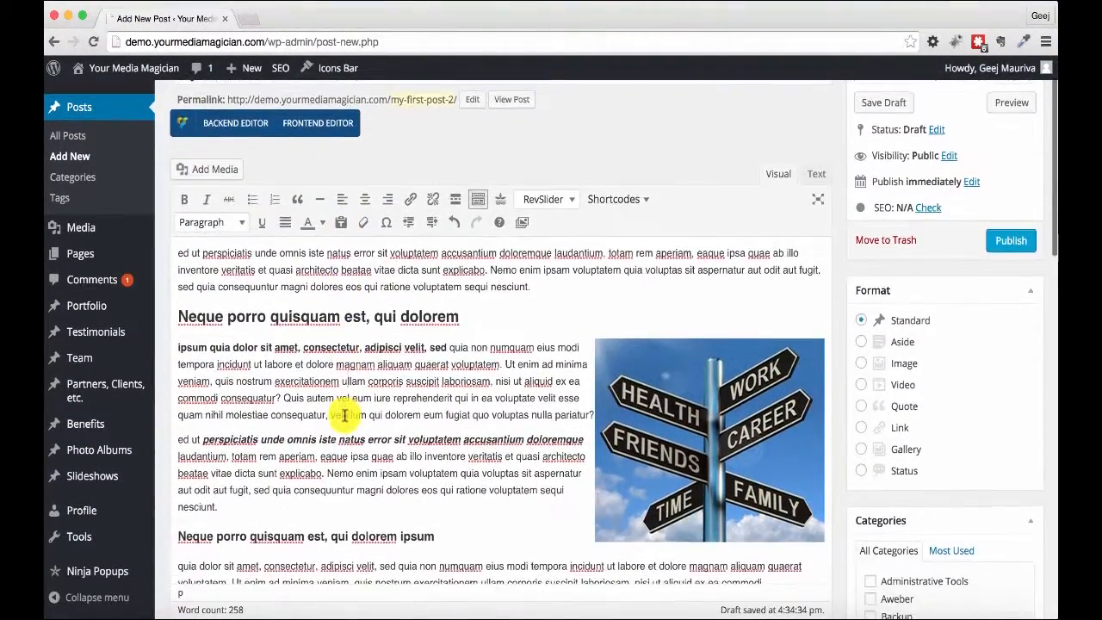
scroll(345, 417, "down", 4)
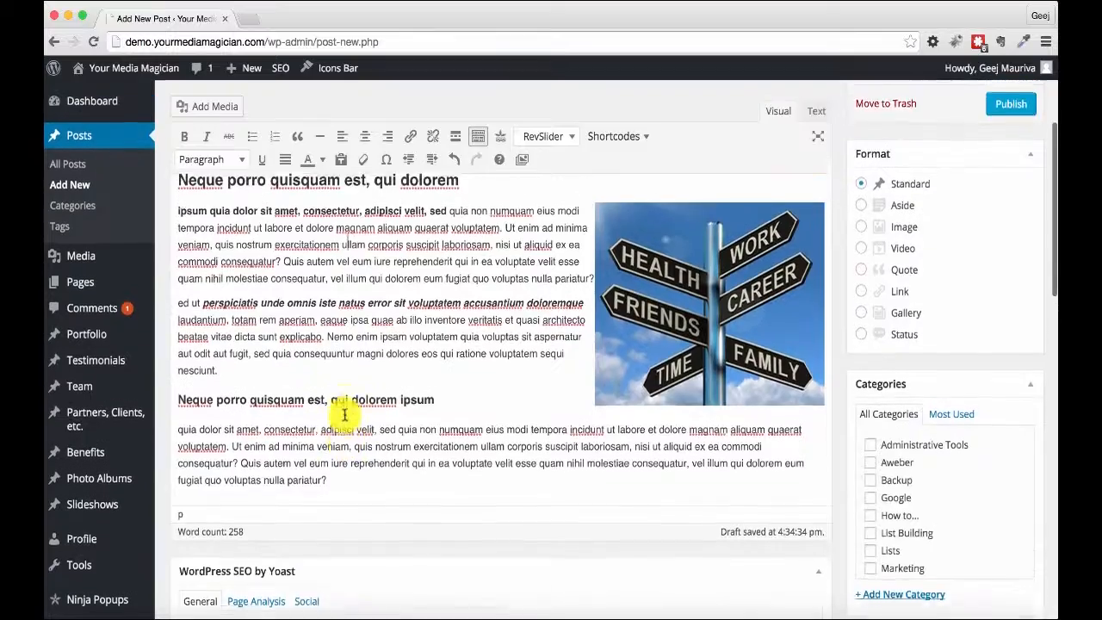
scroll(344, 417, "up", 5)
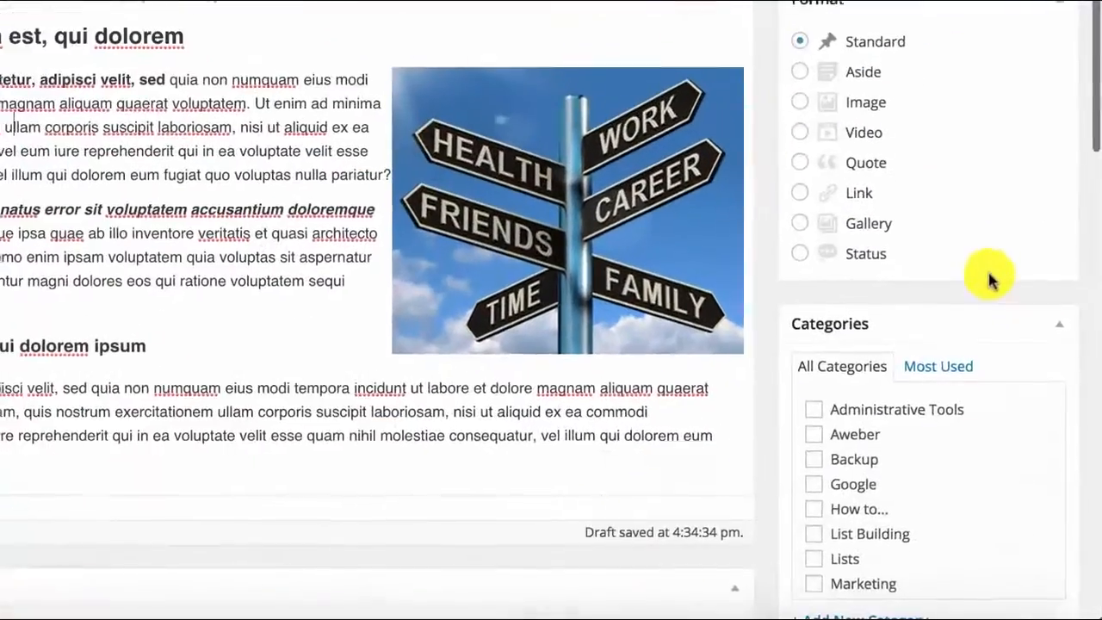
Examine the available post categories and the tag and featured image settings below them.
scroll(990, 276, "down", 5)
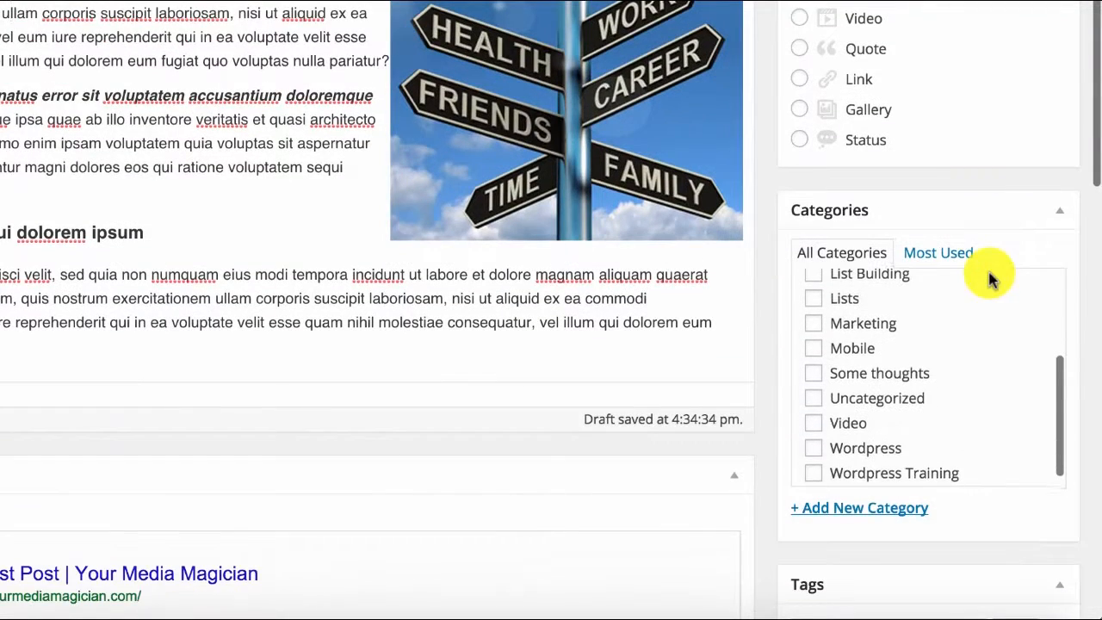
scroll(1089, 335, "down", 1)
scroll(1089, 335, "down", 4)
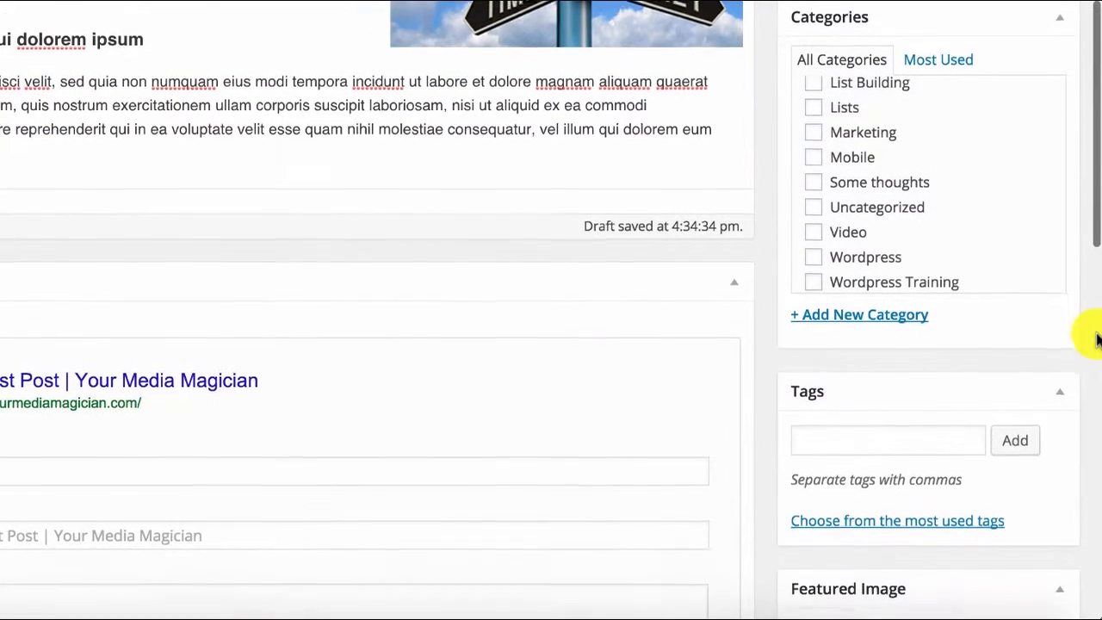
scroll(1001, 177, "up", 5)
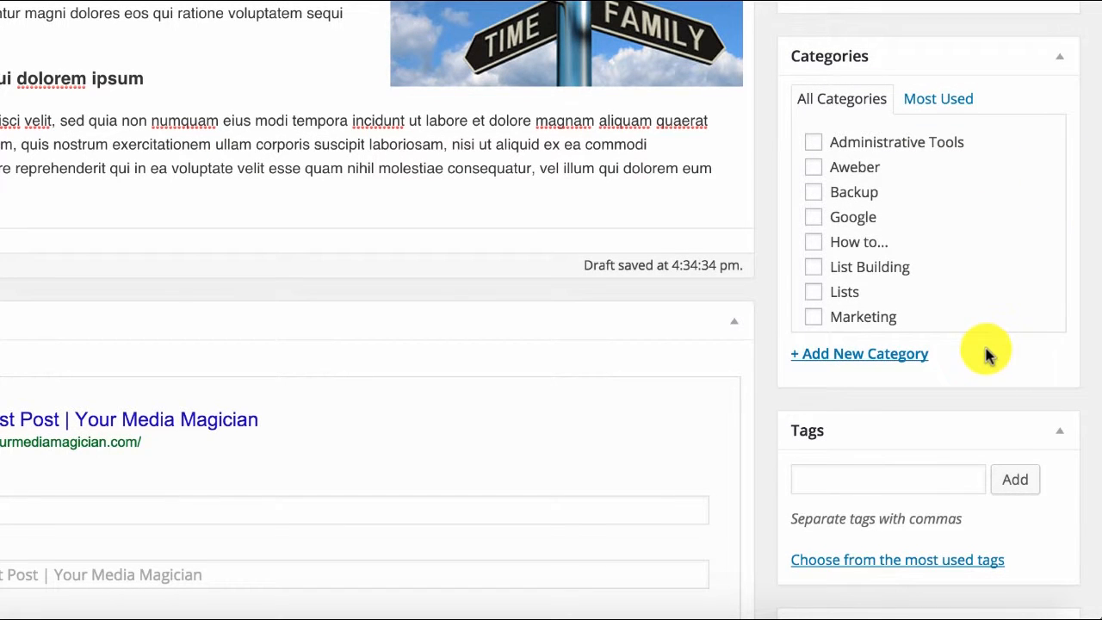
scroll(986, 349, "down", 2)
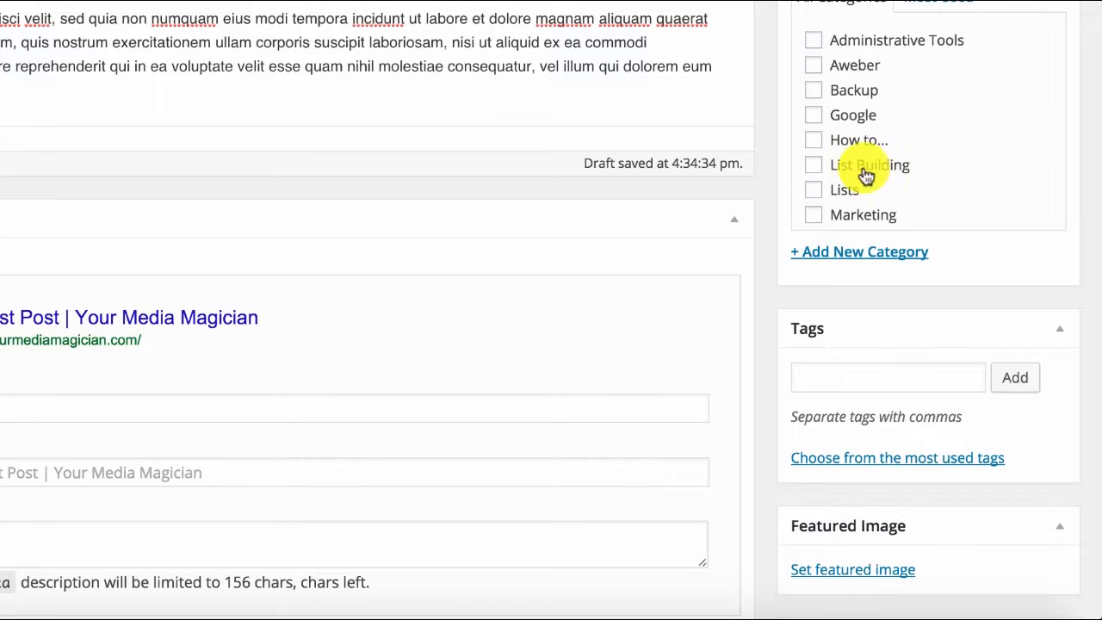
scroll(938, 179, "down", 4)
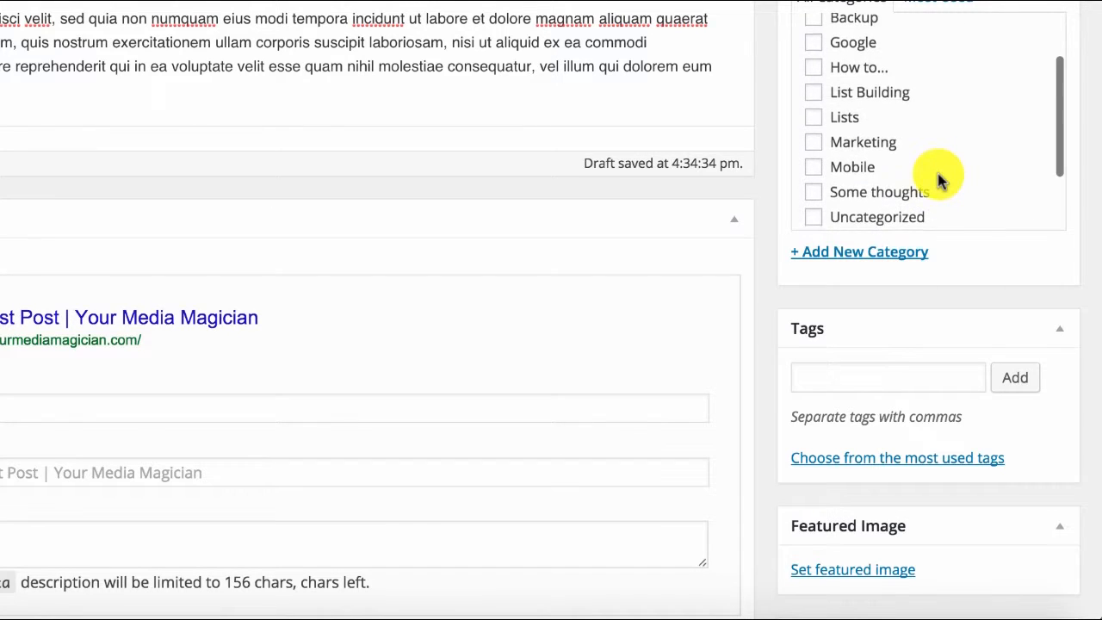
scroll(938, 179, "down", 1)
scroll(942, 178, "up", 2)
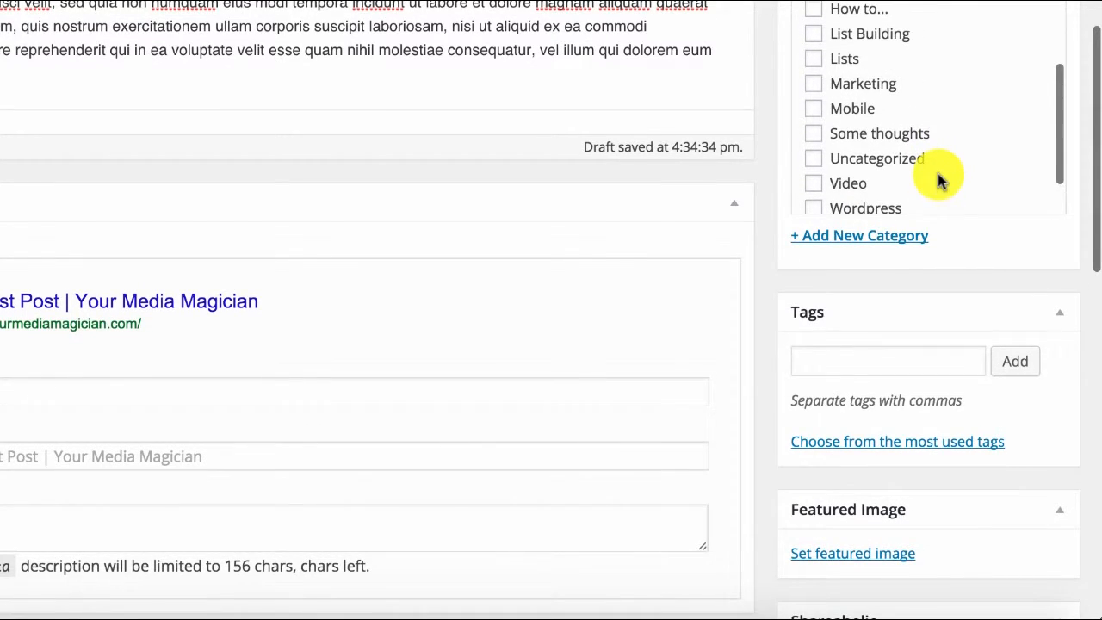
scroll(940, 112, "up", 5)
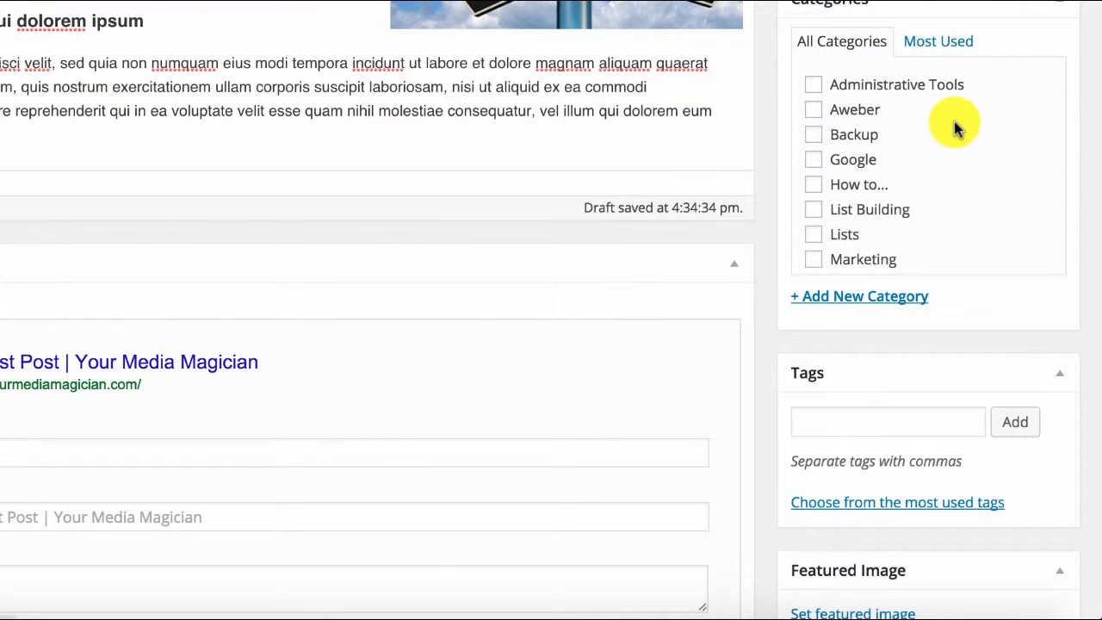
scroll(928, 152, "down", 2)
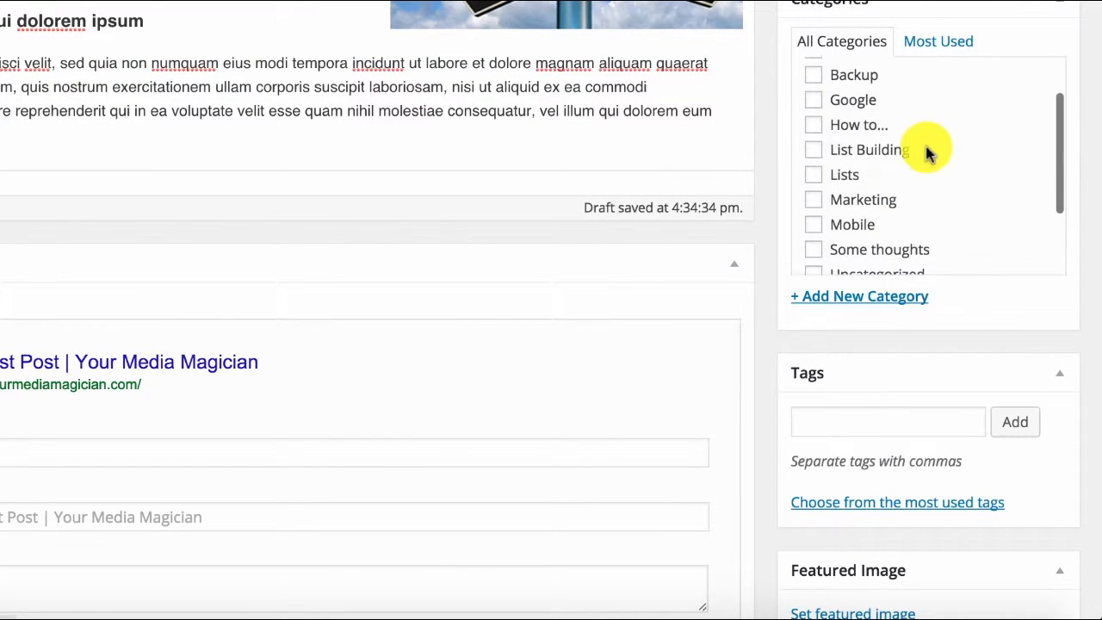
Add a new category named "Wordpress Training" to the post and also assign the existing "How to..." category.
left_click(848, 297)
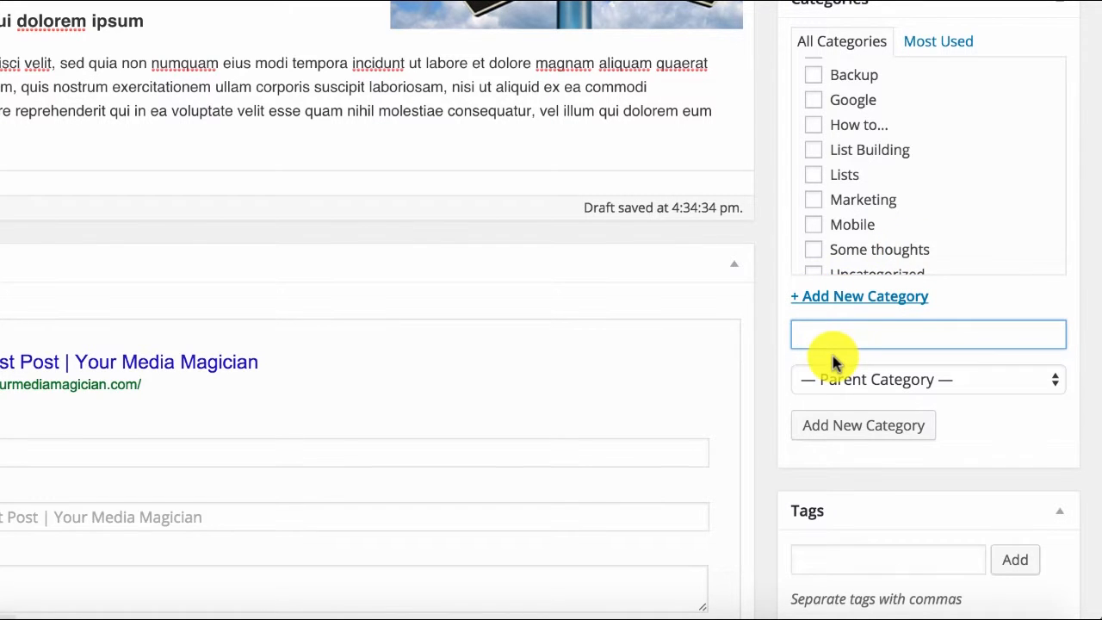
type("Wordpress Training")
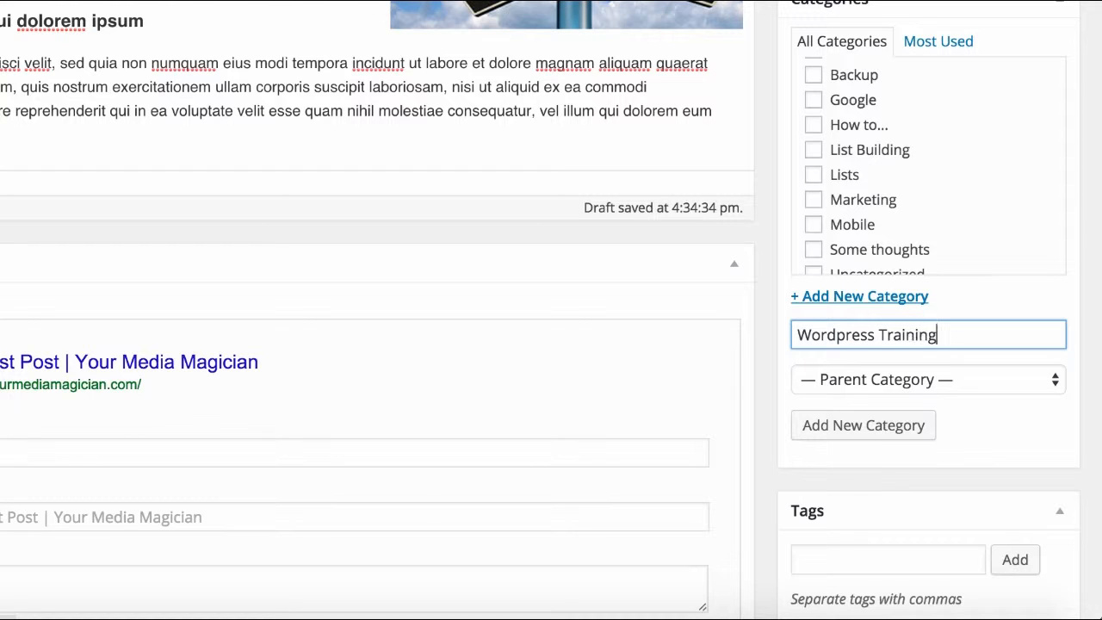
left_click(858, 427)
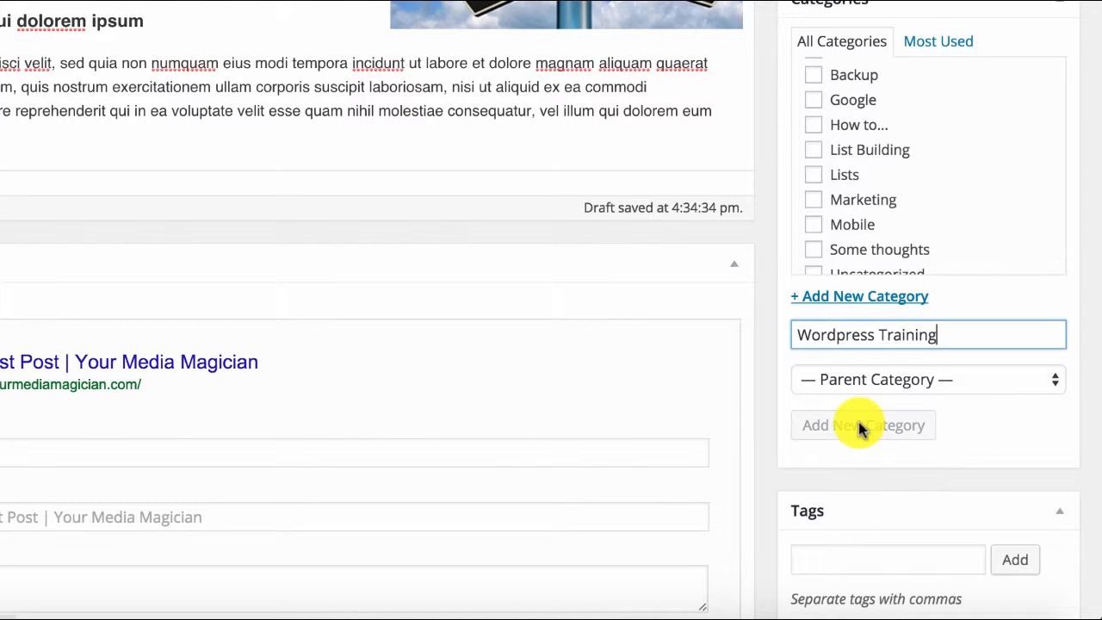
scroll(974, 233, "down", 2)
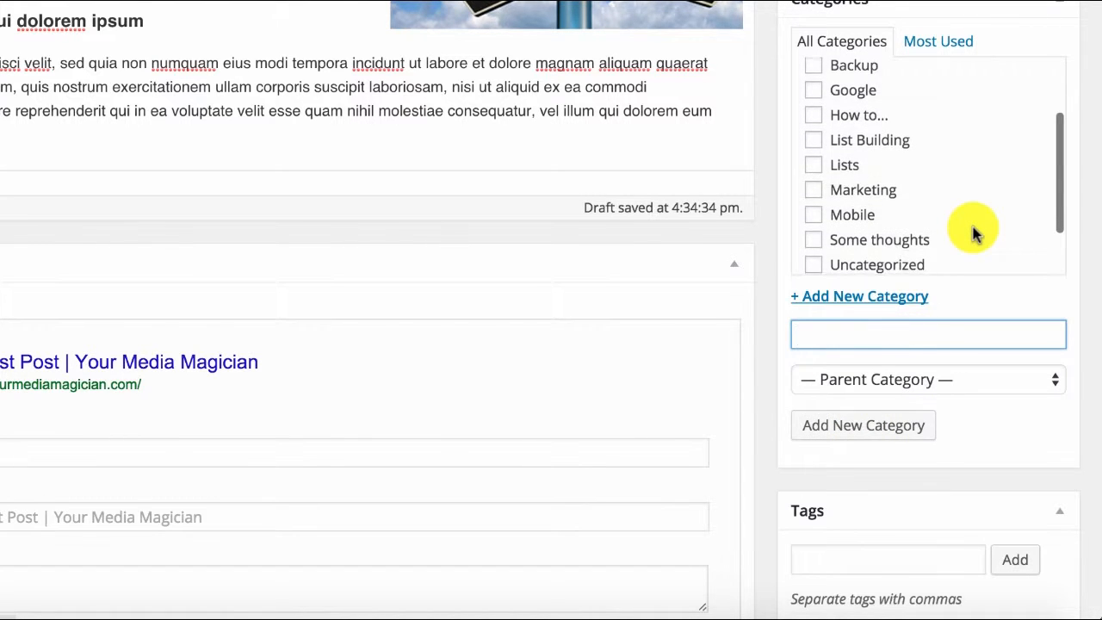
scroll(975, 233, "up", 1)
scroll(974, 233, "up", 4)
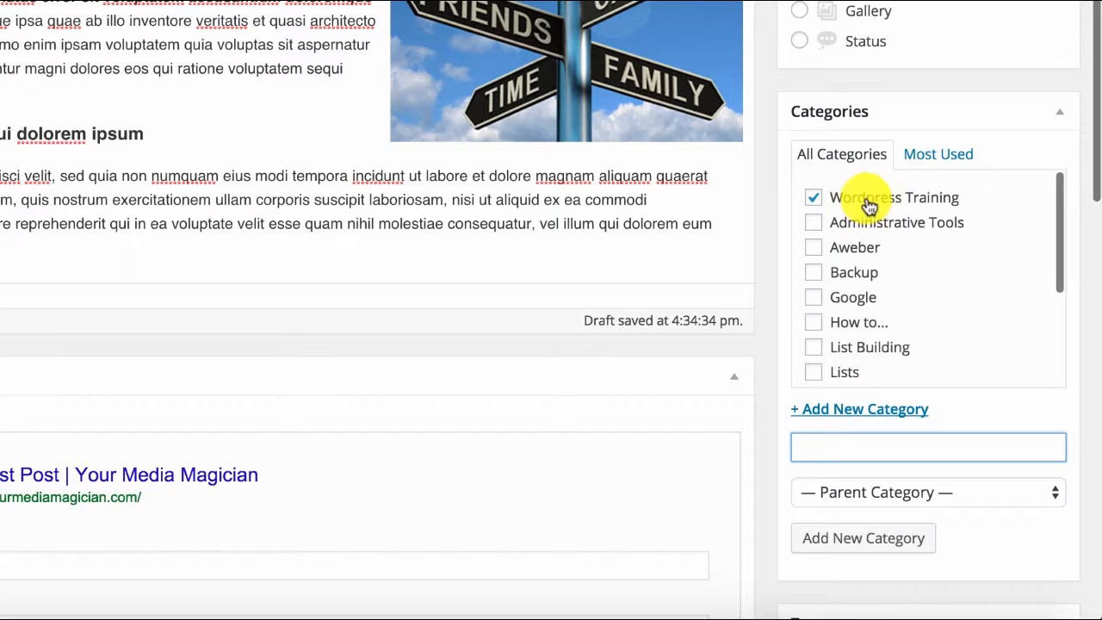
left_click_drag(1062, 266, 1063, 320)
left_click(816, 246)
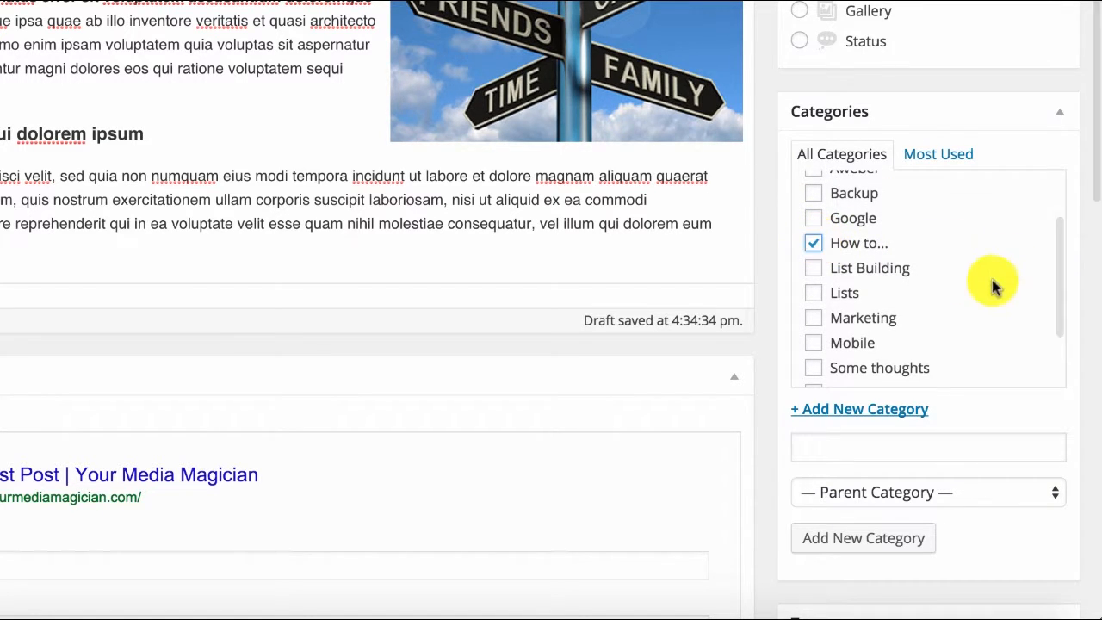
Start setting a featured image for the post and select the Google Apps image googleAppsFeatured.jpg from the media library.
scroll(990, 448, "down", 4)
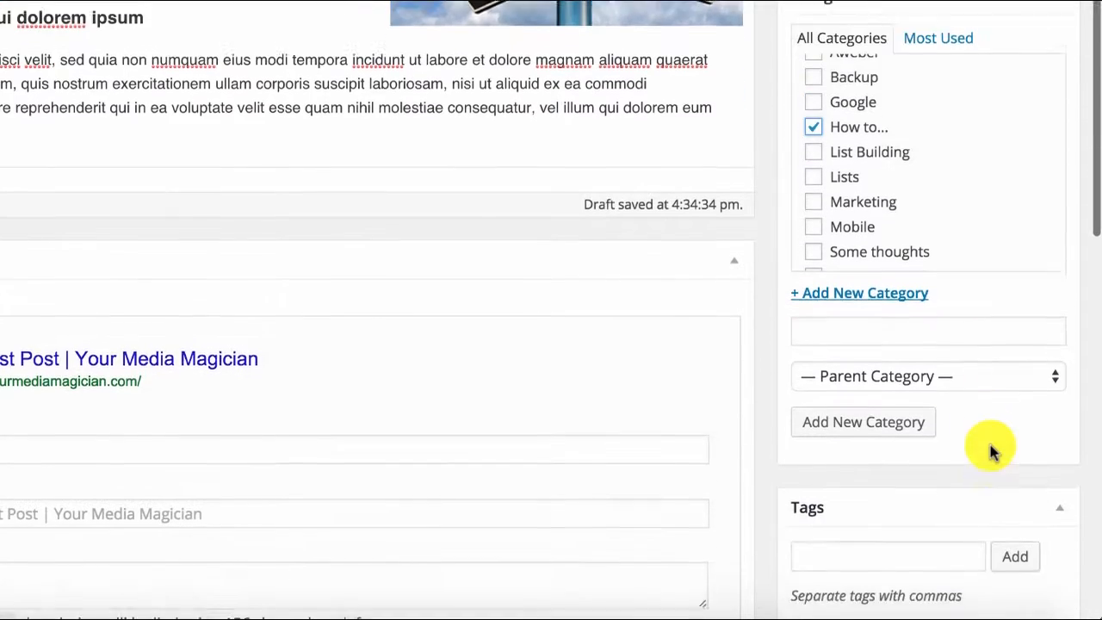
scroll(991, 446, "down", 5)
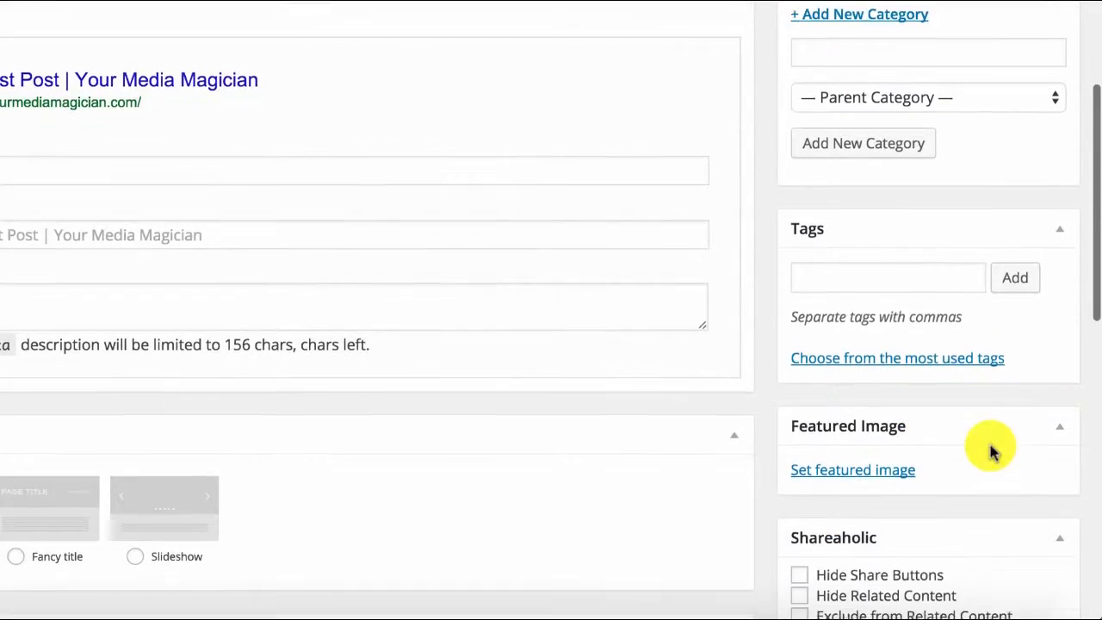
scroll(990, 449, "up", 4)
scroll(990, 449, "down", 2)
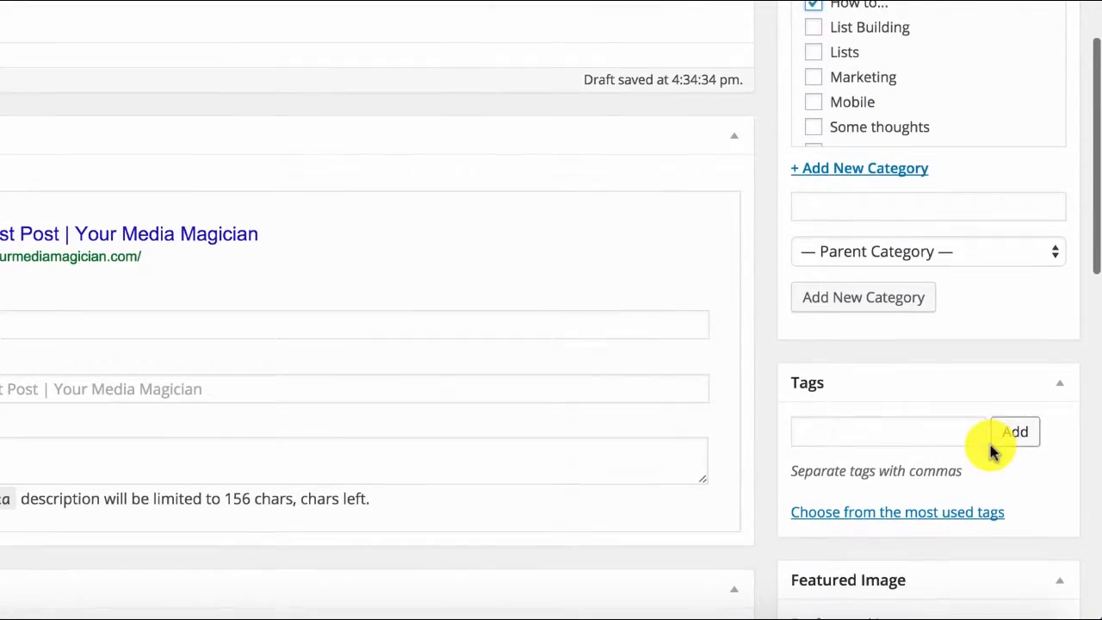
scroll(990, 448, "down", 7)
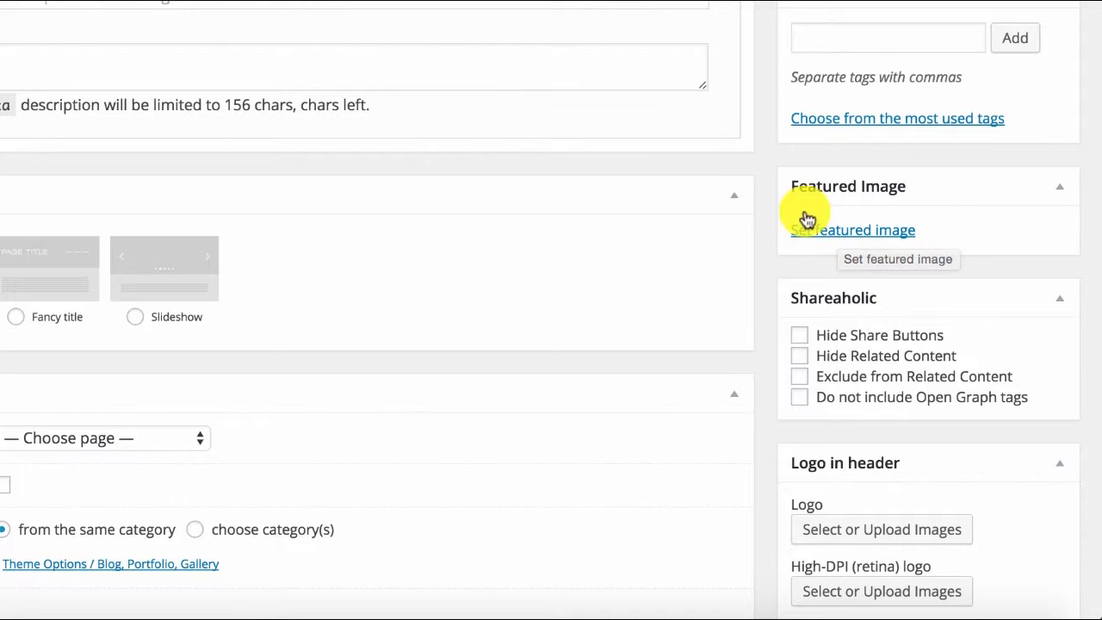
left_click(848, 241)
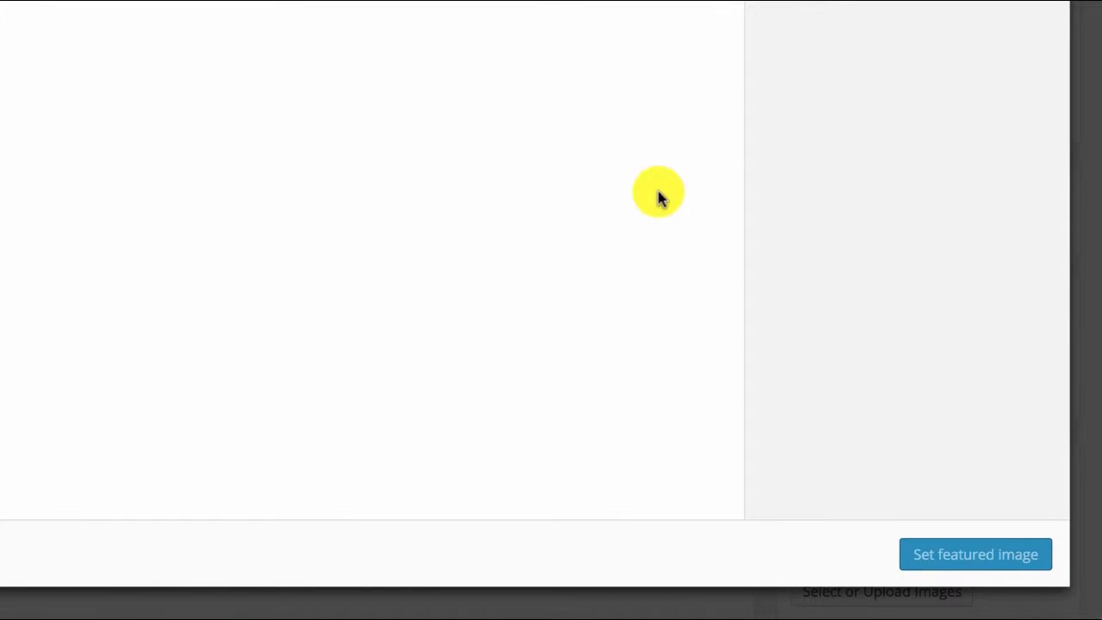
scroll(647, 371, "down", 3)
scroll(646, 372, "up", 3)
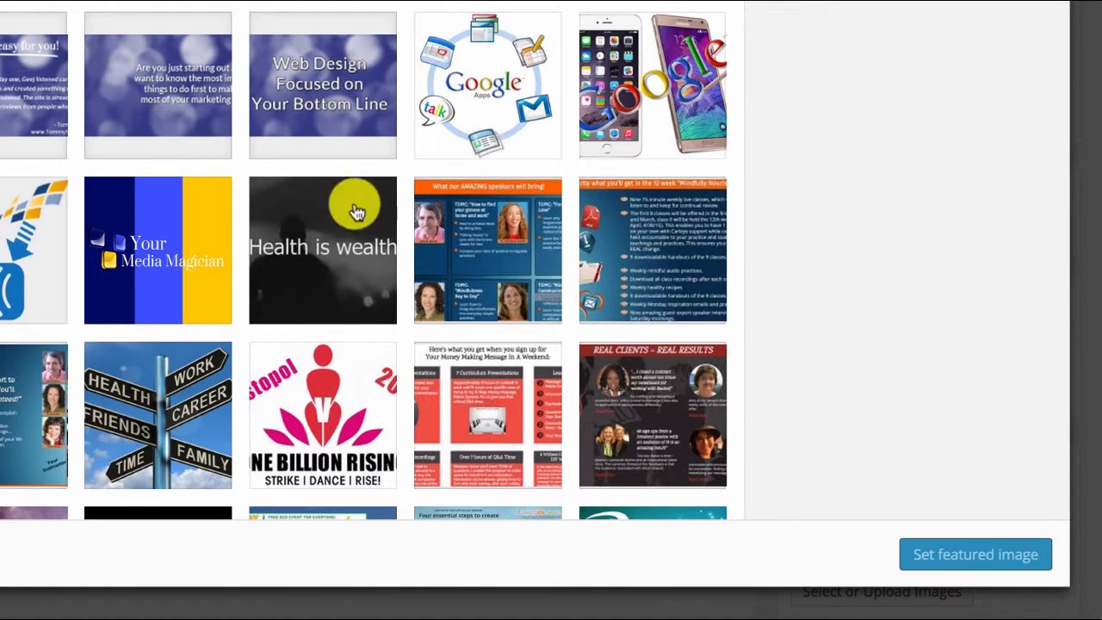
left_click(492, 74)
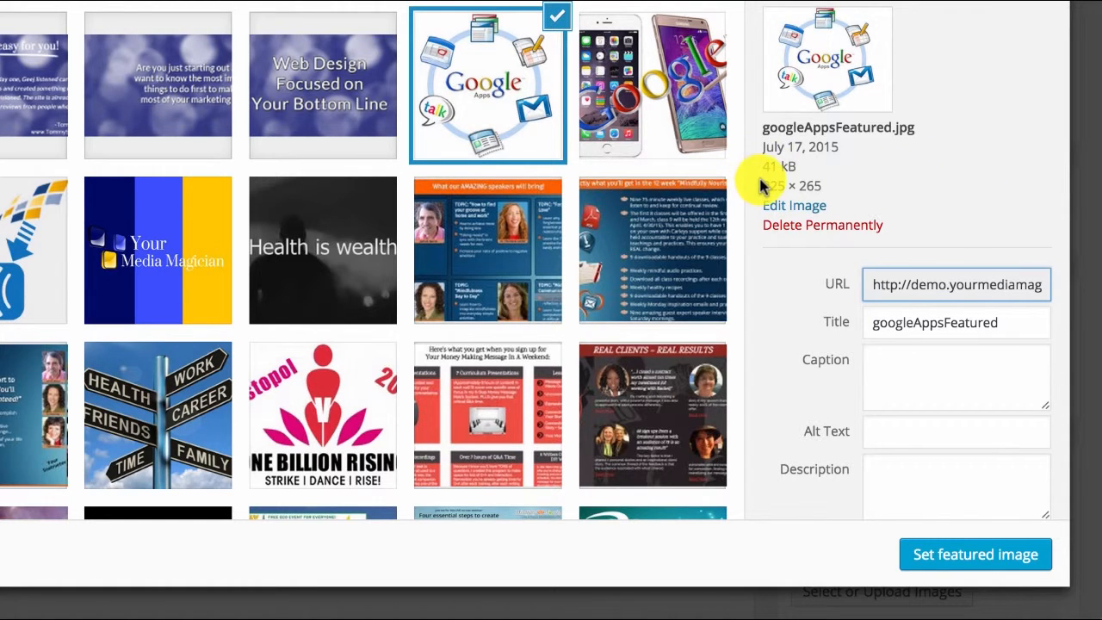
Check the pixel dimensions of the selected Google Apps image in its attachment details.
mouse_move(761, 187)
left_mouse_down()
mouse_move(856, 191)
mouse_move(807, 178)
mouse_move(764, 185)
left_mouse_up()
left_click(845, 184)
left_click(892, 186)
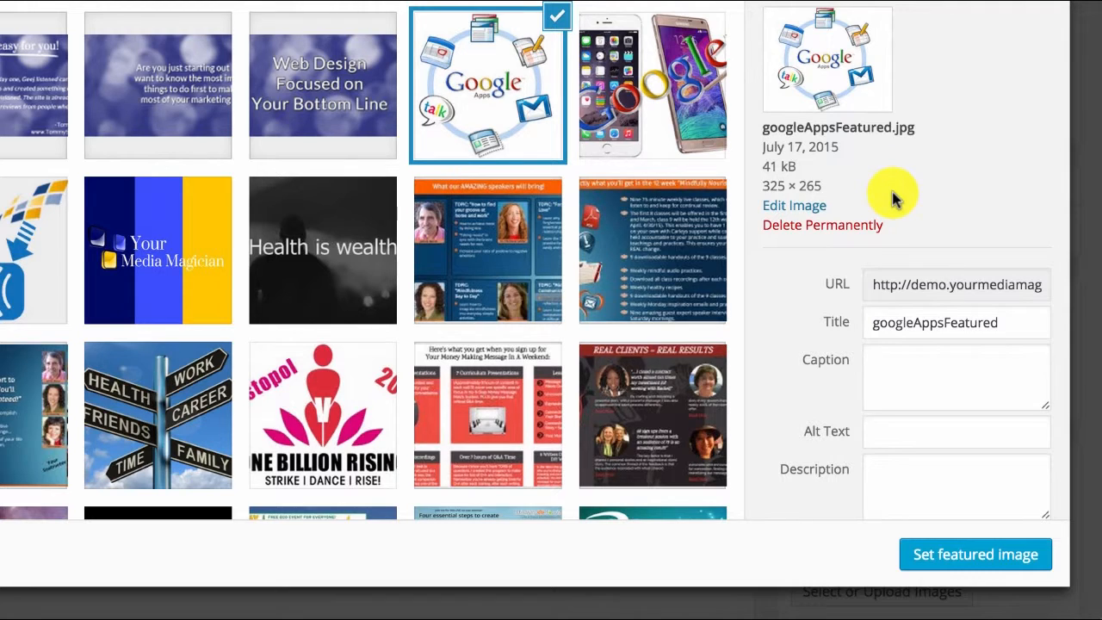
Change the selected Google Apps image's title to "My First Post" and set it as the post's featured image.
scroll(892, 198, "down", 5)
scroll(893, 192, "down", 2)
scroll(893, 195, "up", 5)
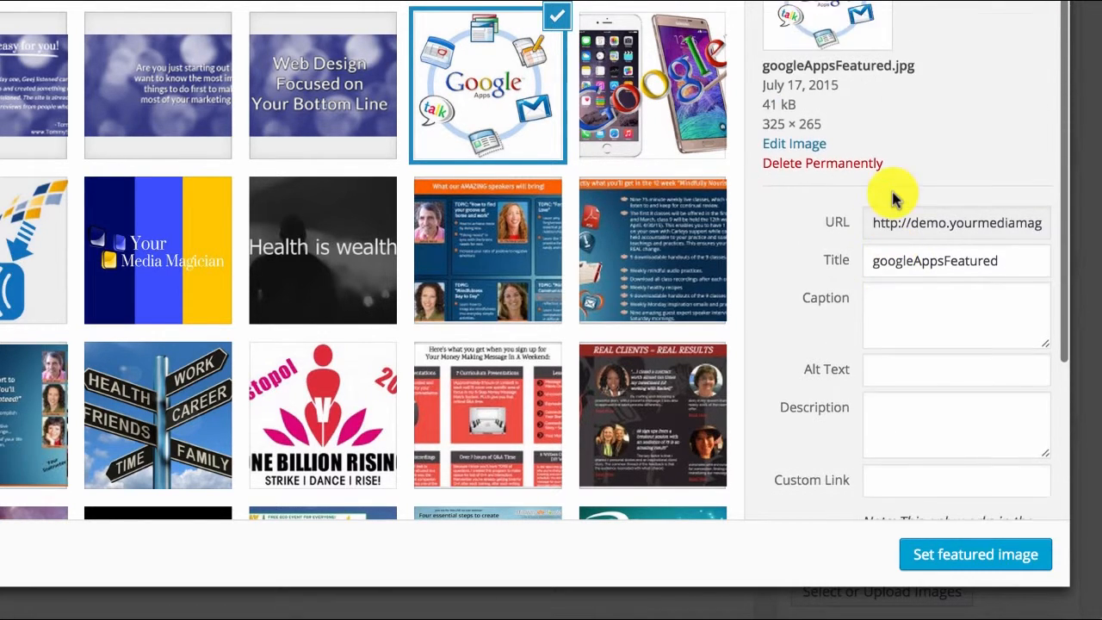
scroll(893, 191, "down", 5)
left_click_drag(1022, 18, 819, 25)
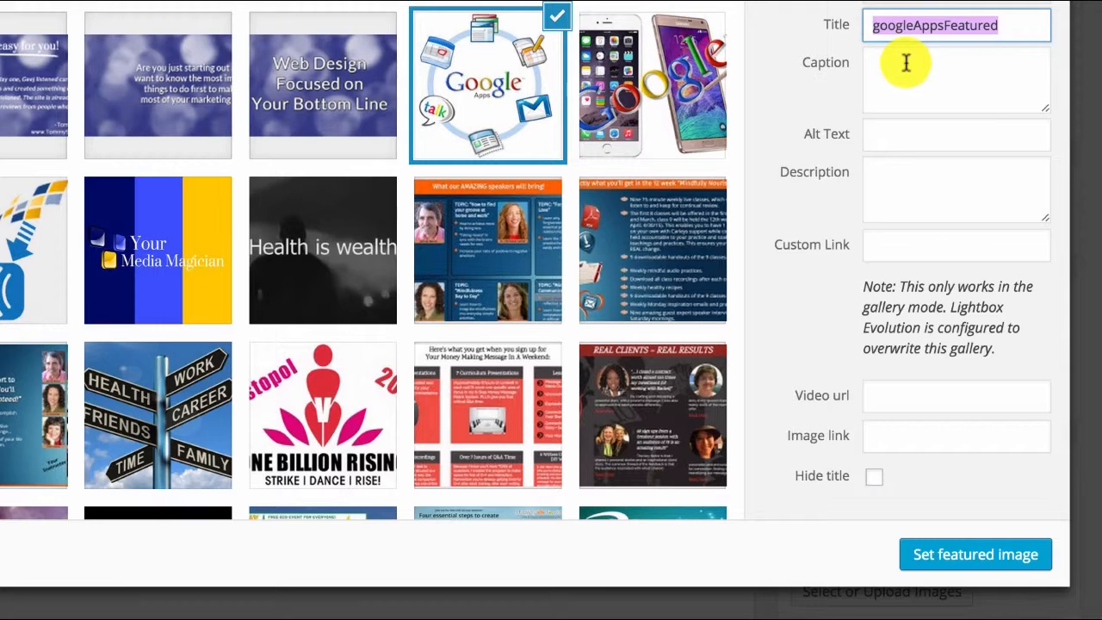
type("My First Post")
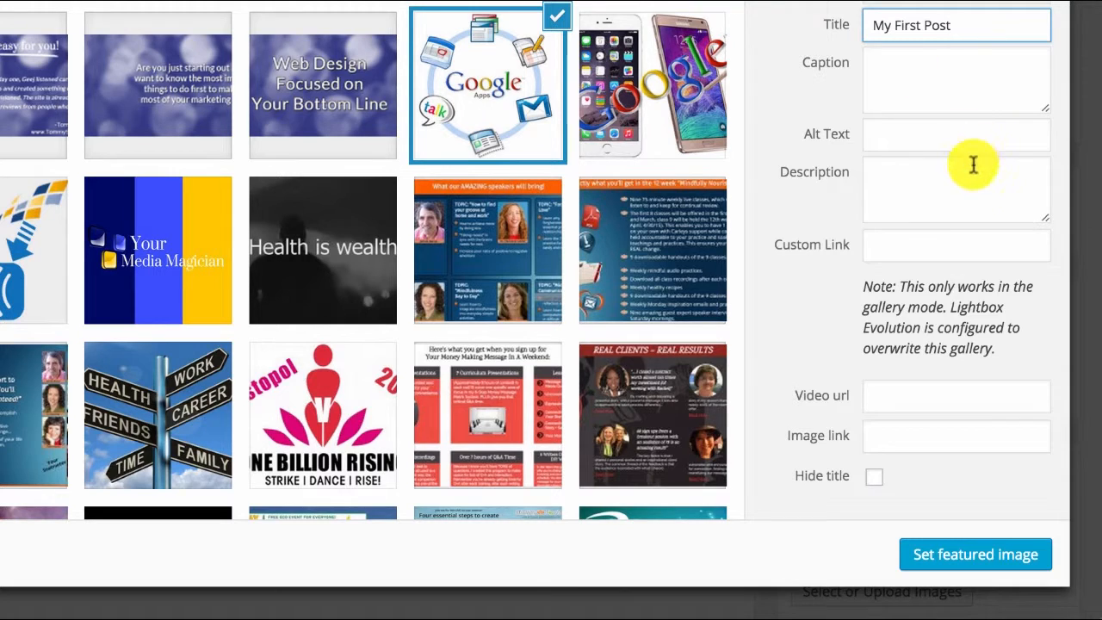
left_click(982, 558)
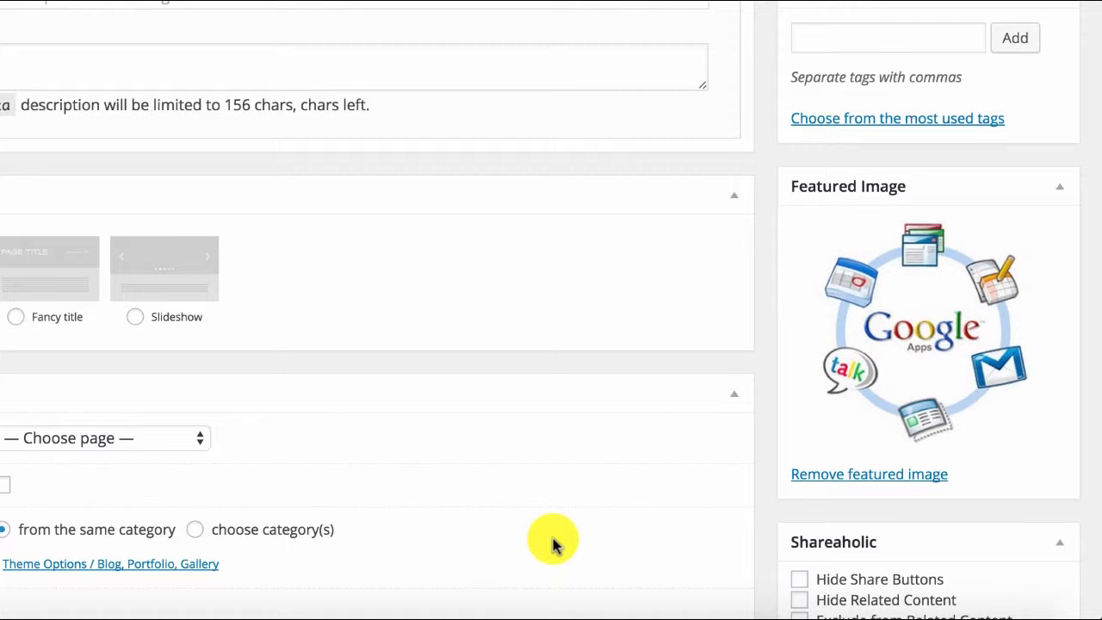
Schedule the post for July 21, 2015 at 9:00.
scroll(534, 280, "up", 5)
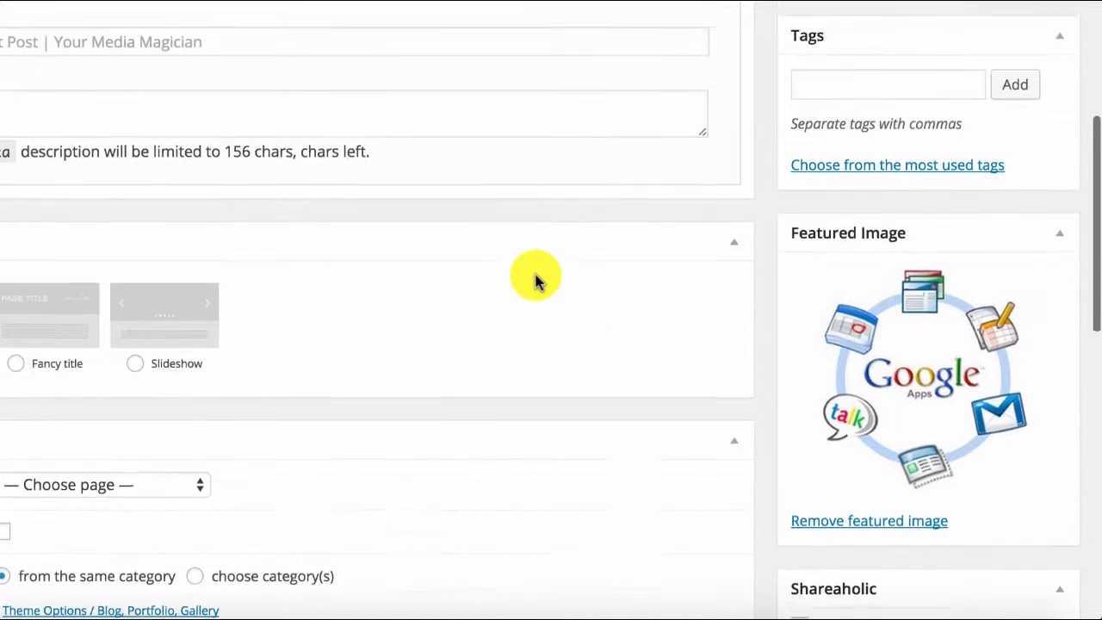
scroll(535, 275, "up", 7)
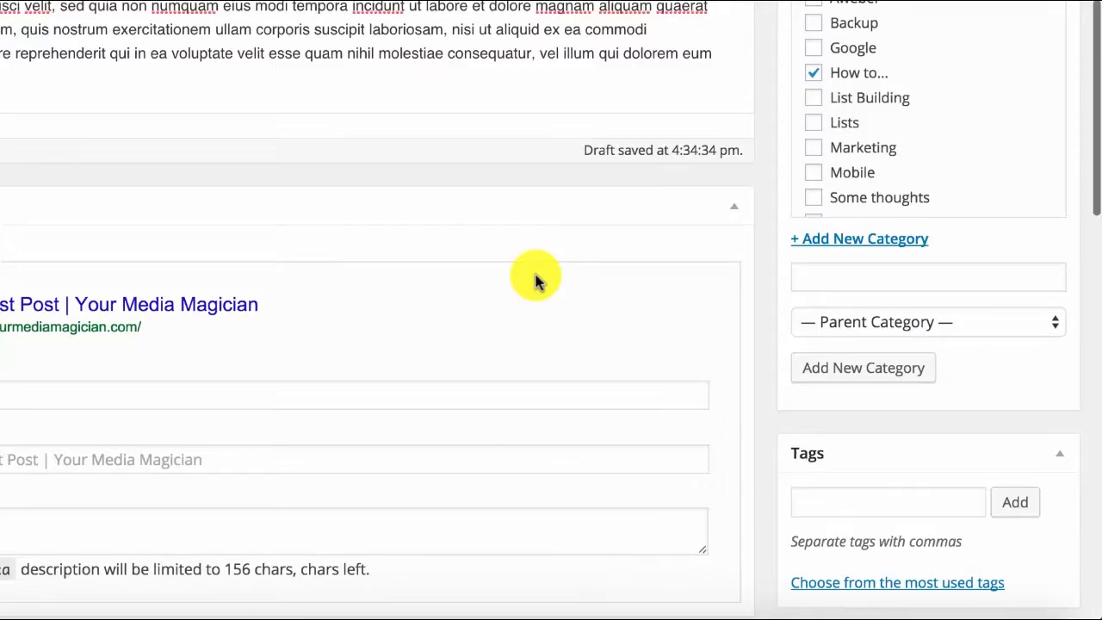
scroll(535, 272, "up", 1)
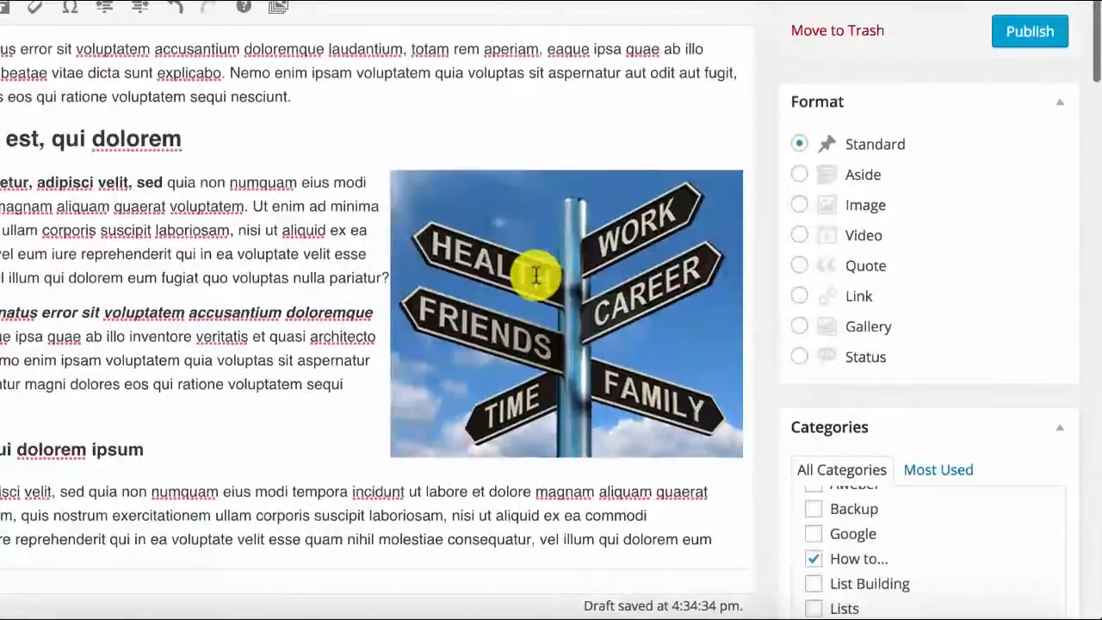
scroll(1012, 181, "up", 2)
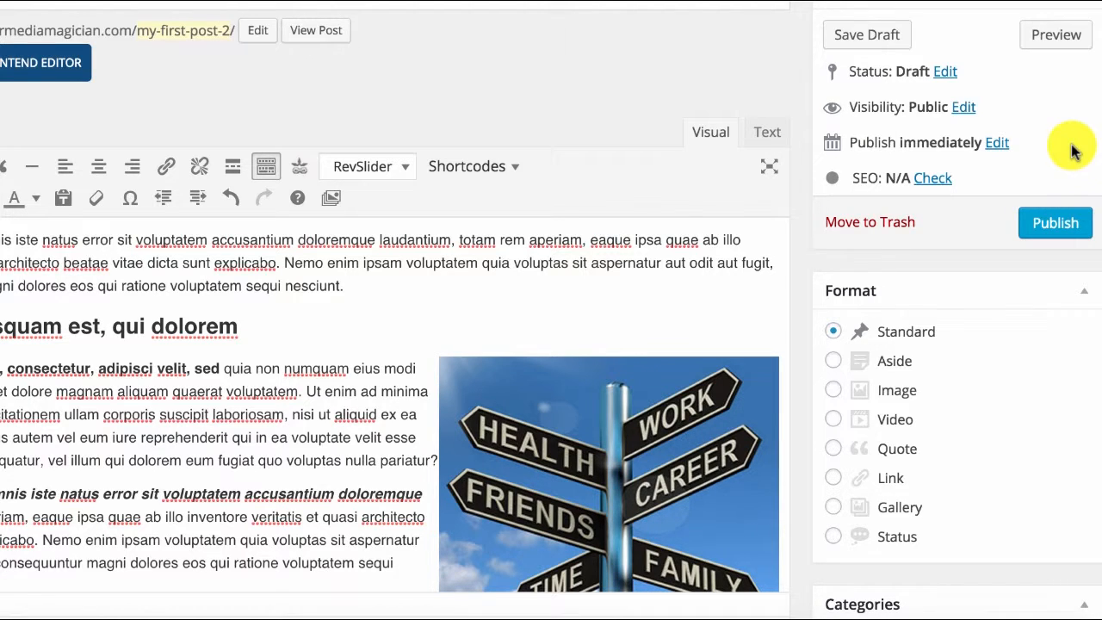
left_click(997, 144)
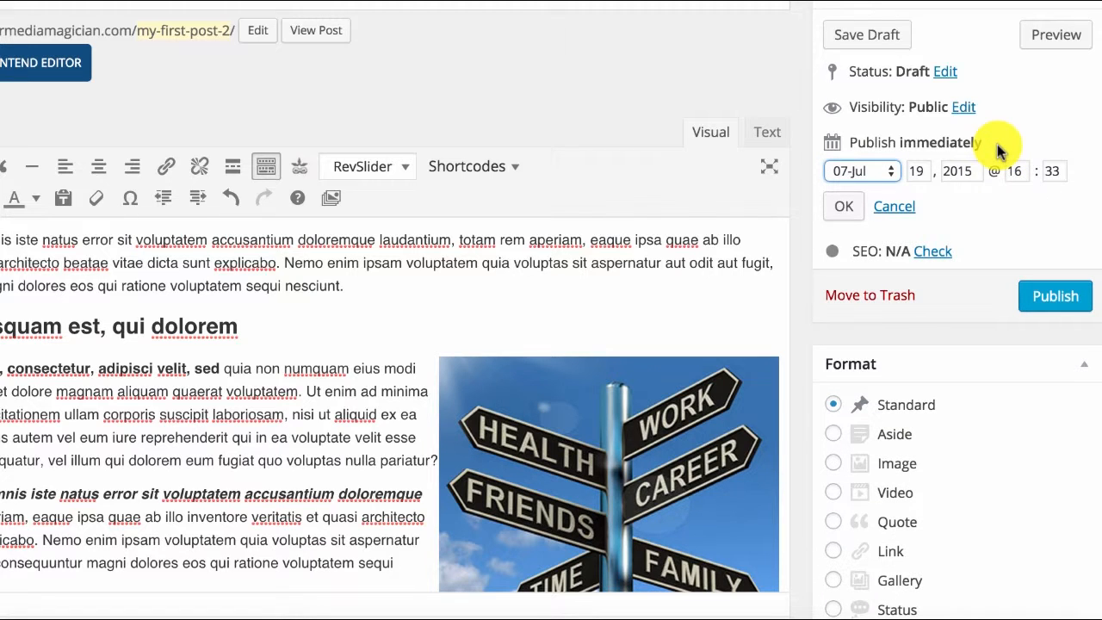
left_click_drag(926, 170, 899, 175)
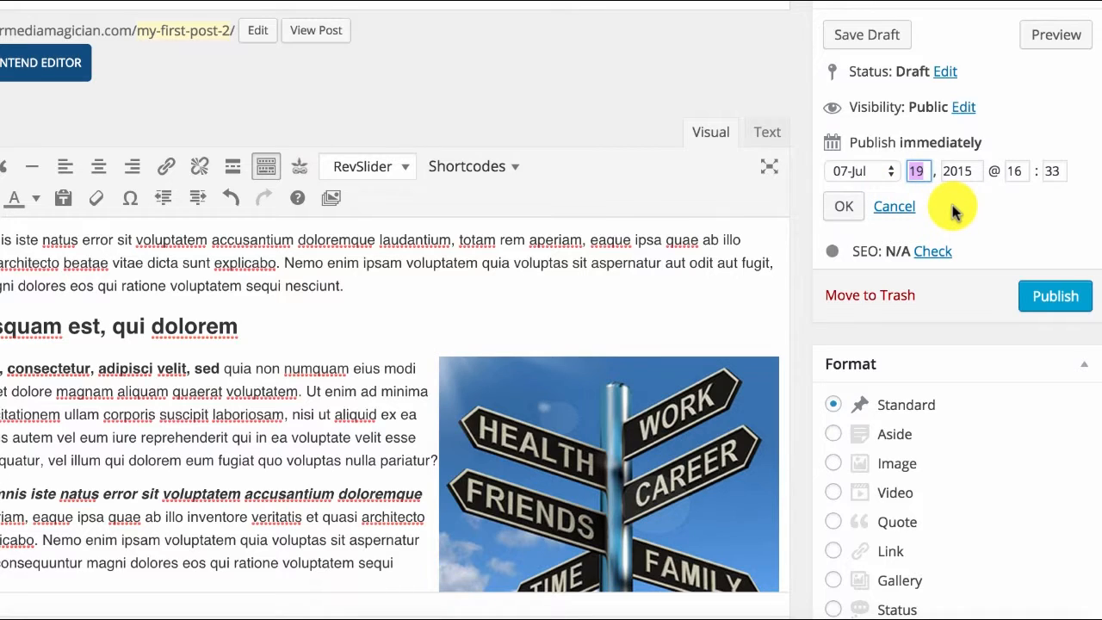
type("21")
left_click_drag(1026, 169, 1003, 171)
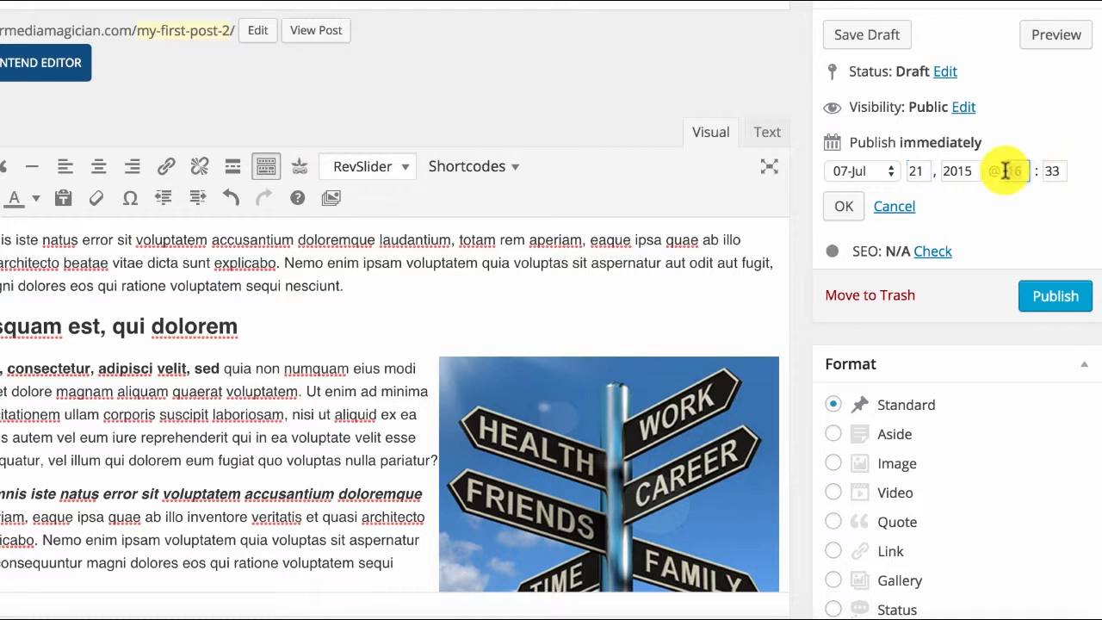
type("9")
key("Tab")
type("0")
left_click(1014, 228)
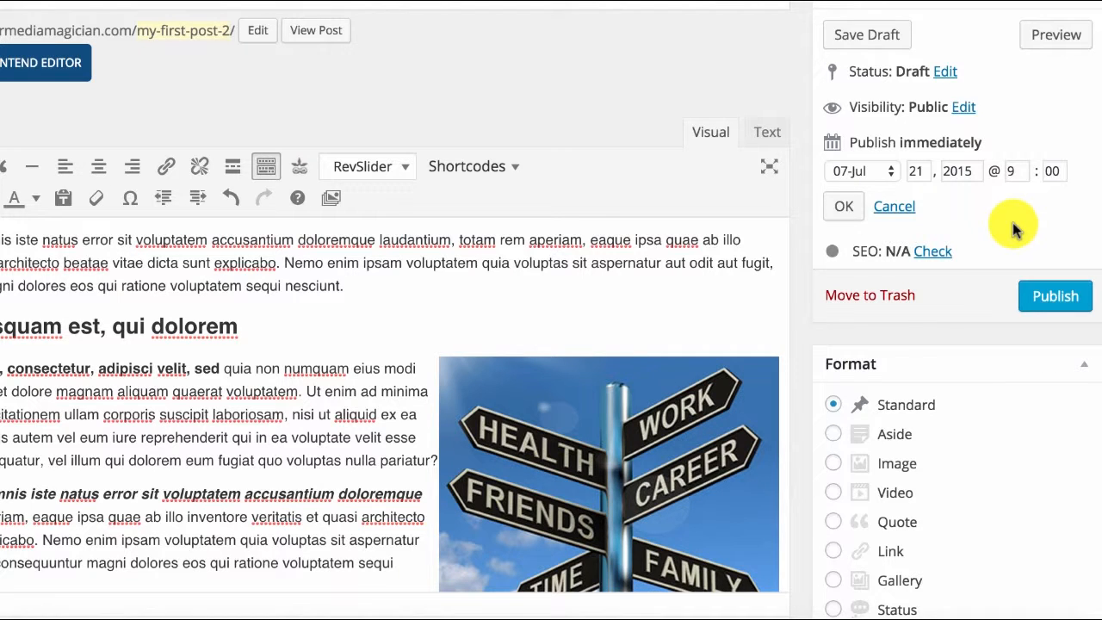
left_click(837, 210)
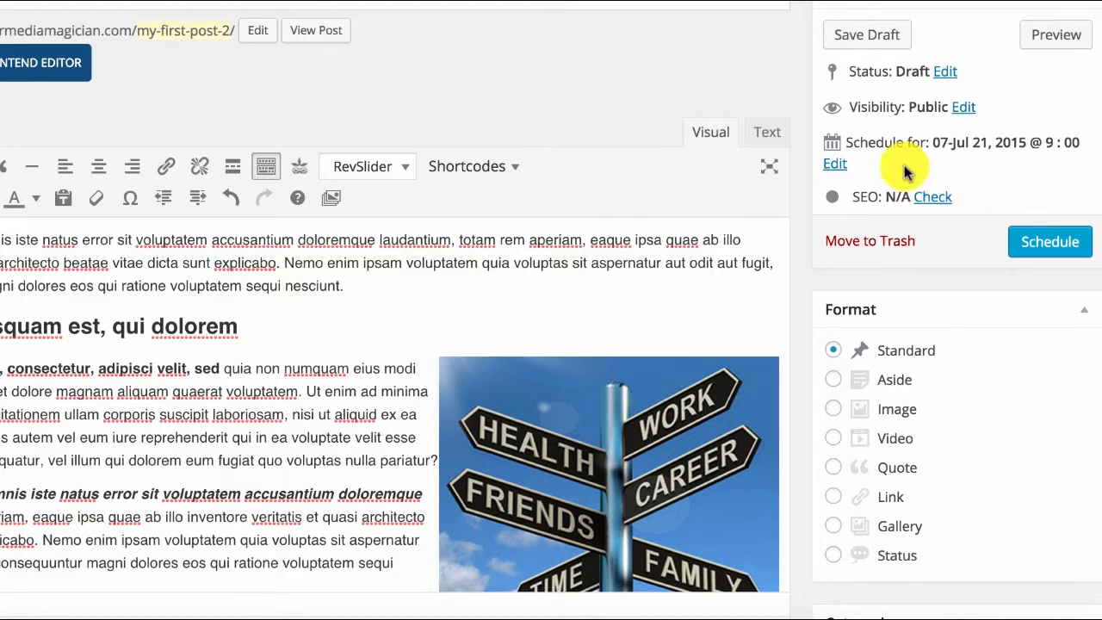
Change the day of the post's publish date to 19 and publish the post.
left_click(836, 171)
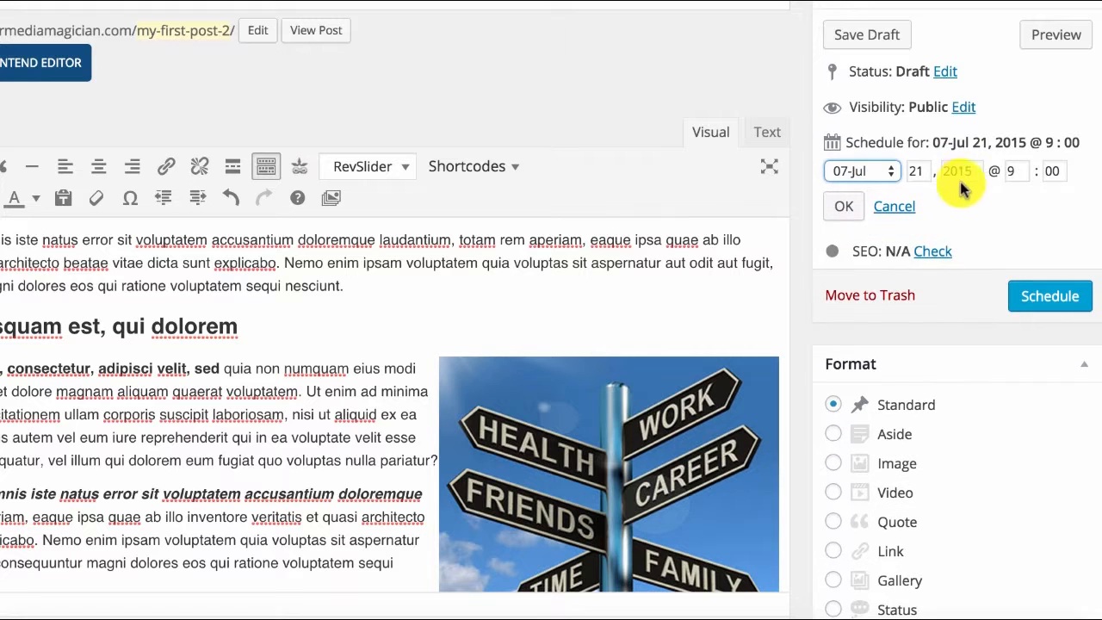
left_click(922, 171)
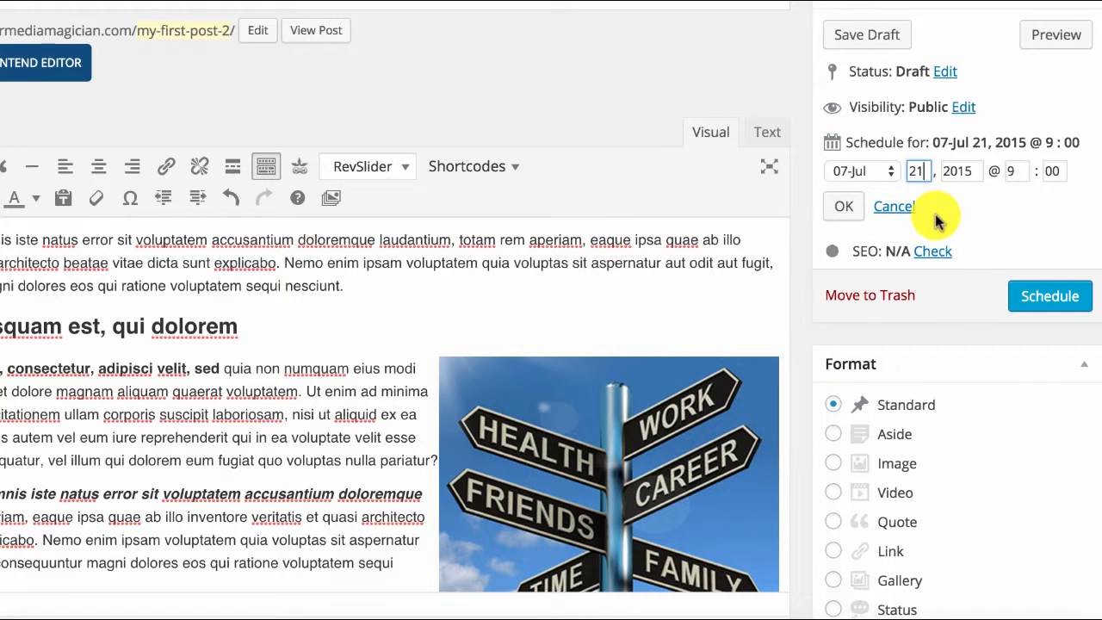
key("BackSpace")
key("BackSpace")
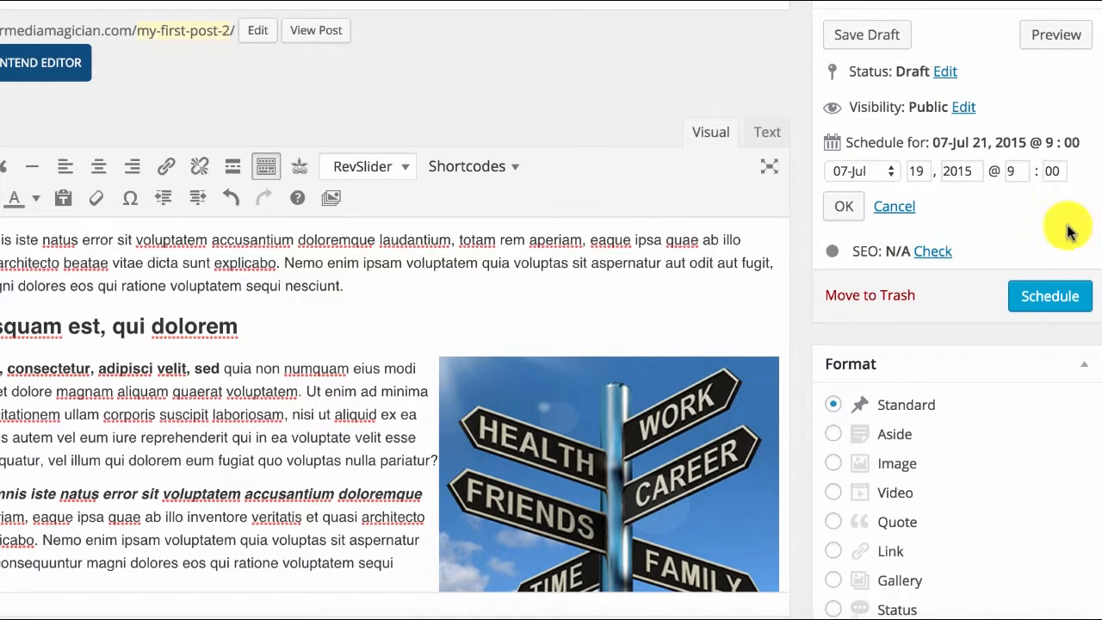
left_click(842, 209)
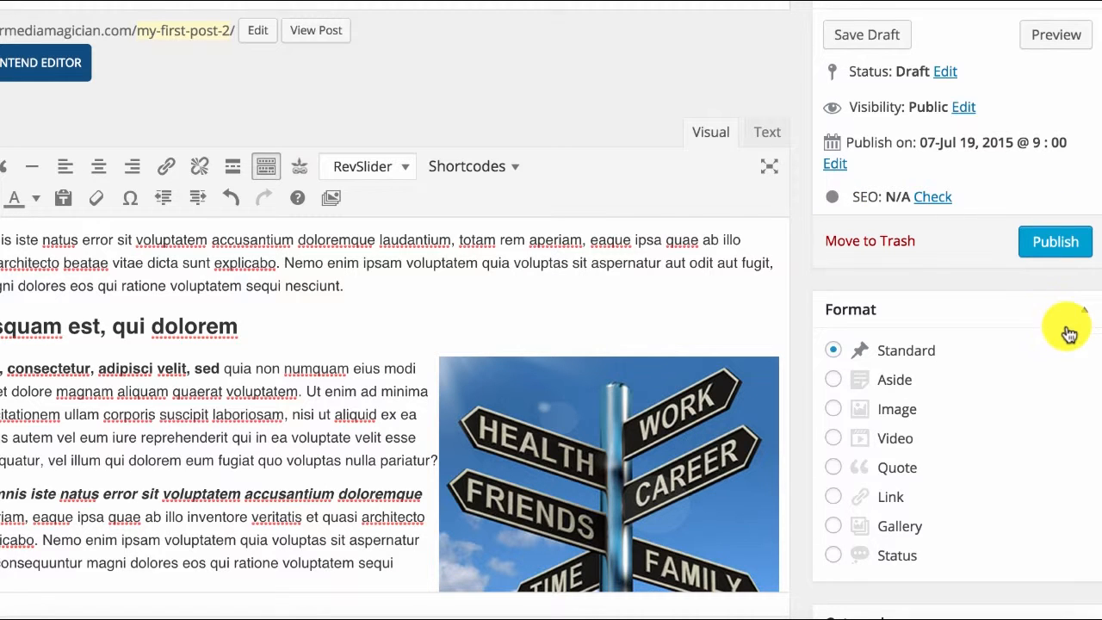
left_click(1050, 245)
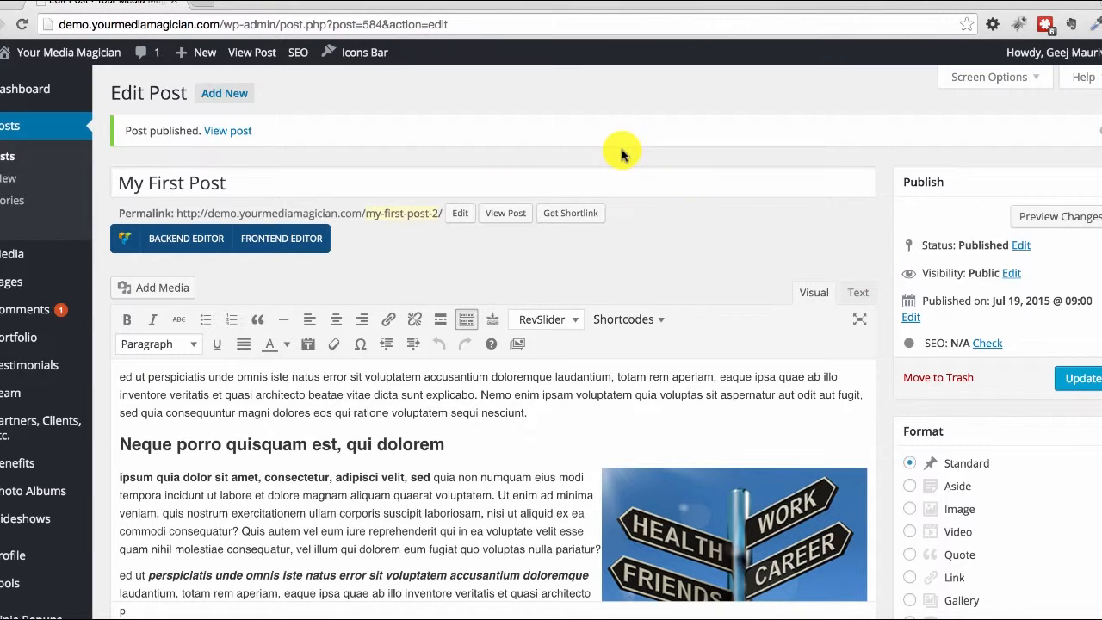
Open the site's home page, demo.yourmediamagician.com, in a new browser tab.
key("ctrl+t")
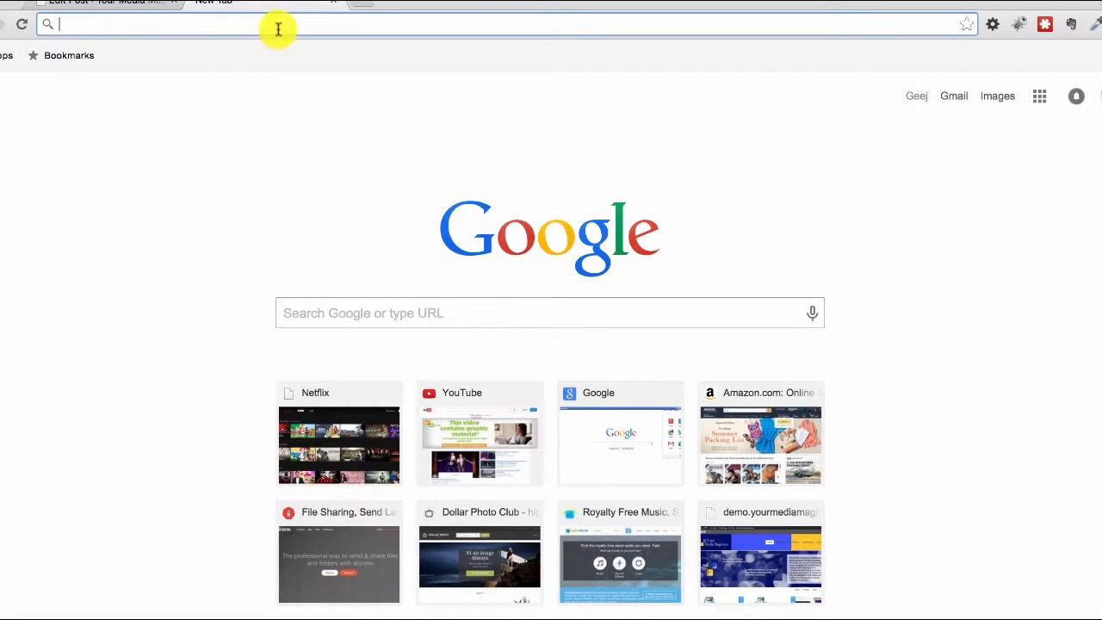
type("demo.yourmediamagician.com")
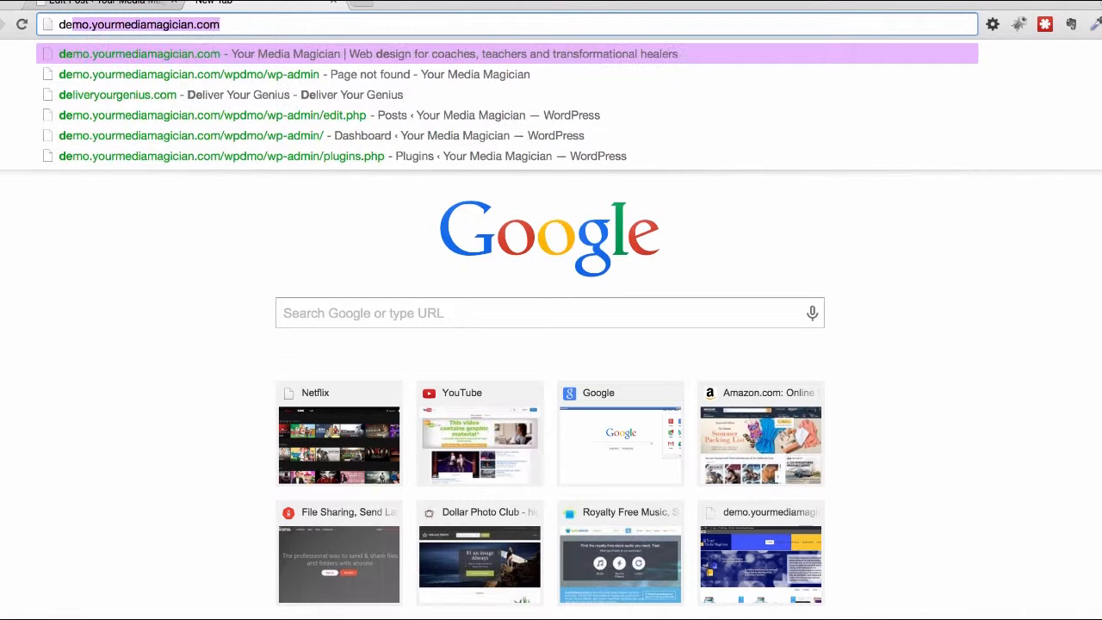
key("Return")
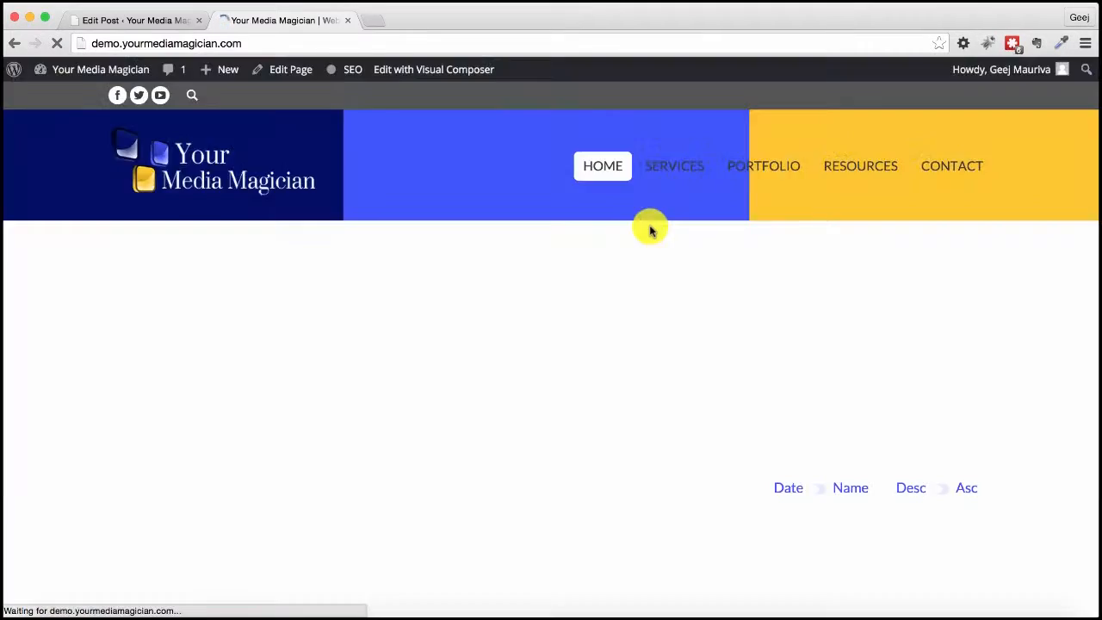
Examine the blog listing on the home page, including the new post's featured image, date and excerpt.
scroll(650, 230, "down", 3)
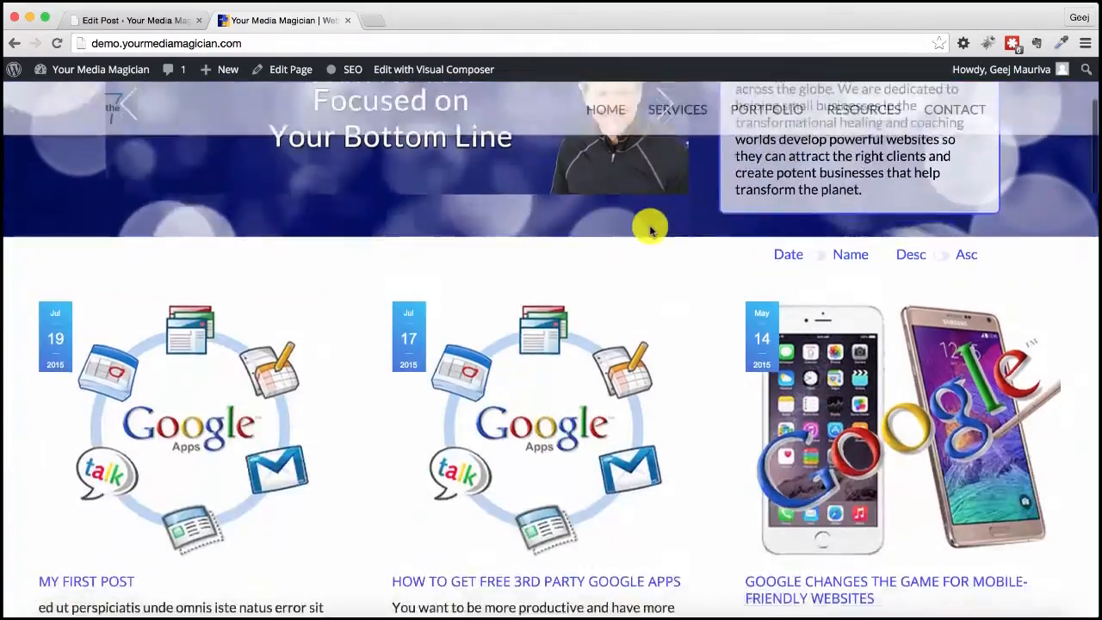
scroll(648, 227, "up", 1)
scroll(650, 226, "down", 3)
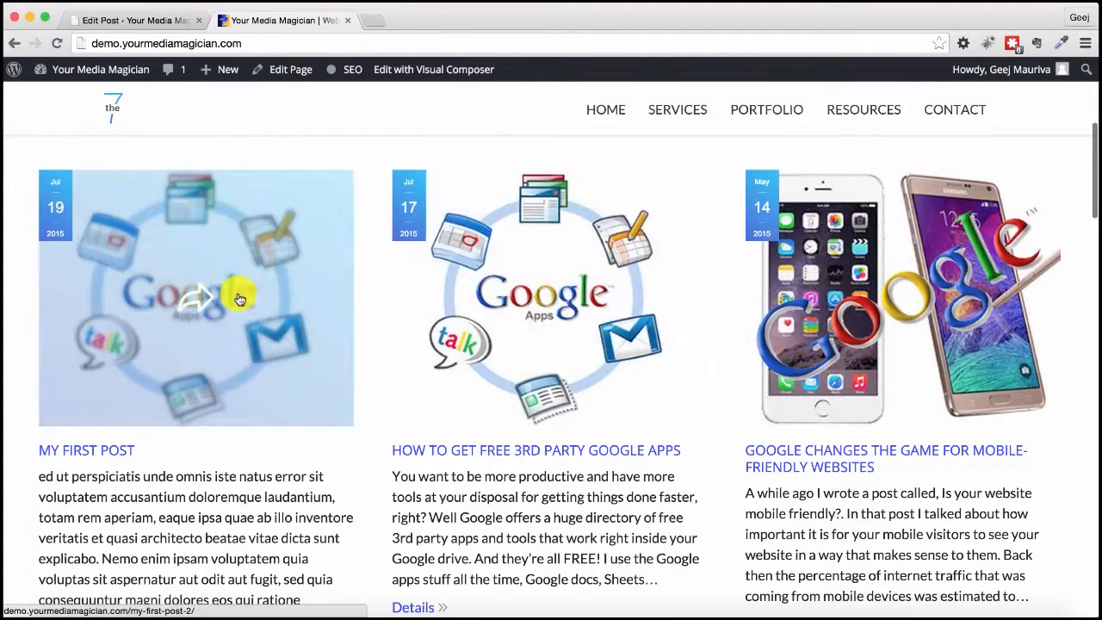
scroll(239, 298, "down", 1)
scroll(240, 299, "down", 5)
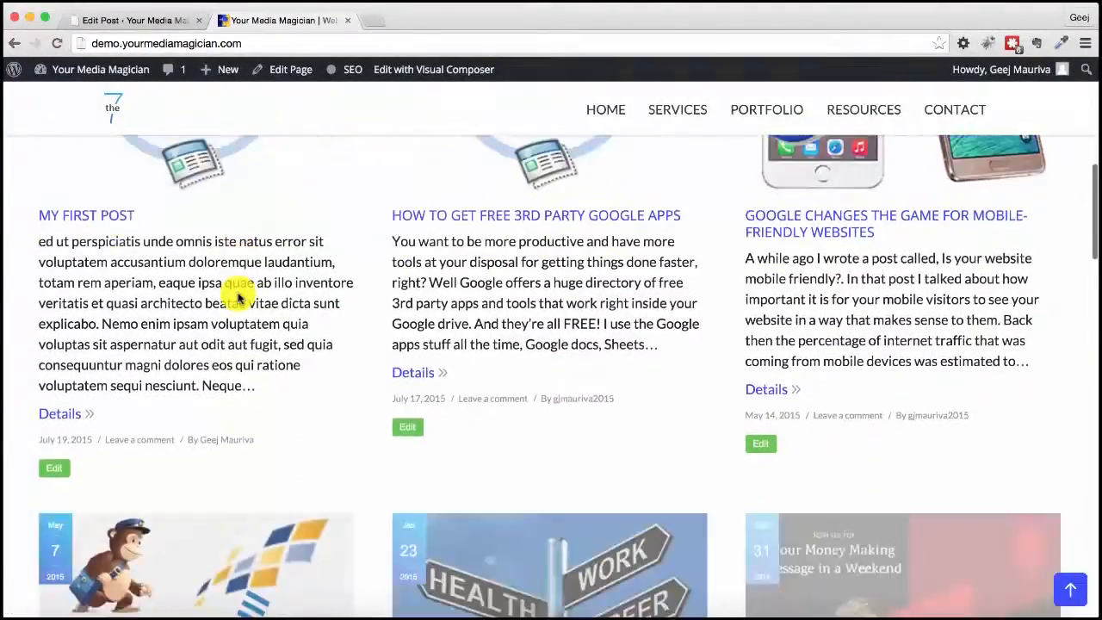
scroll(239, 299, "down", 1)
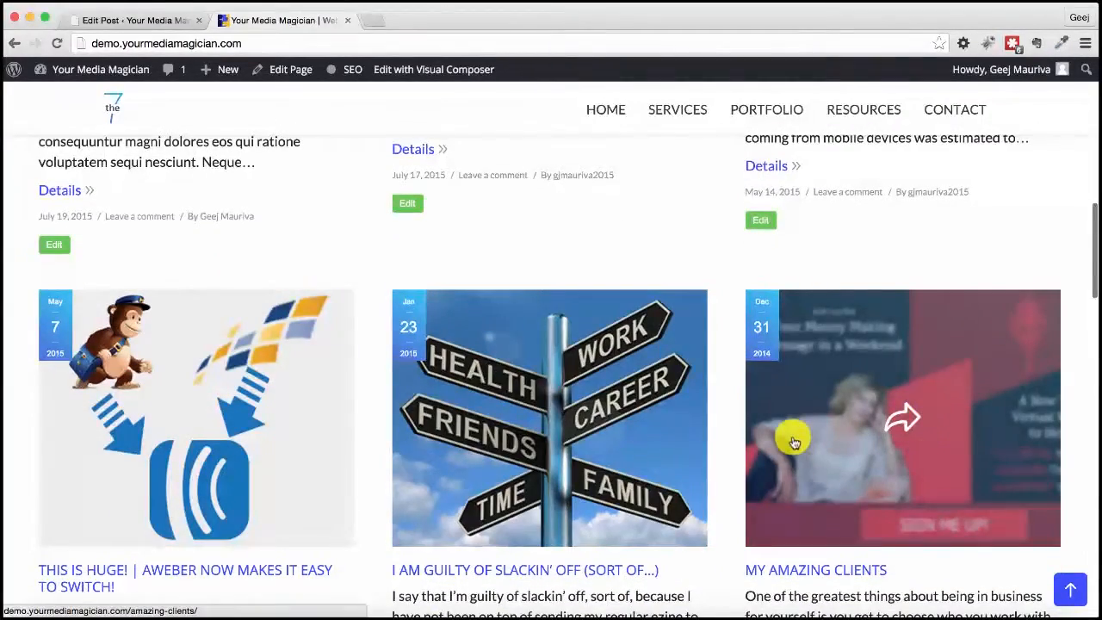
scroll(664, 206, "up", 8)
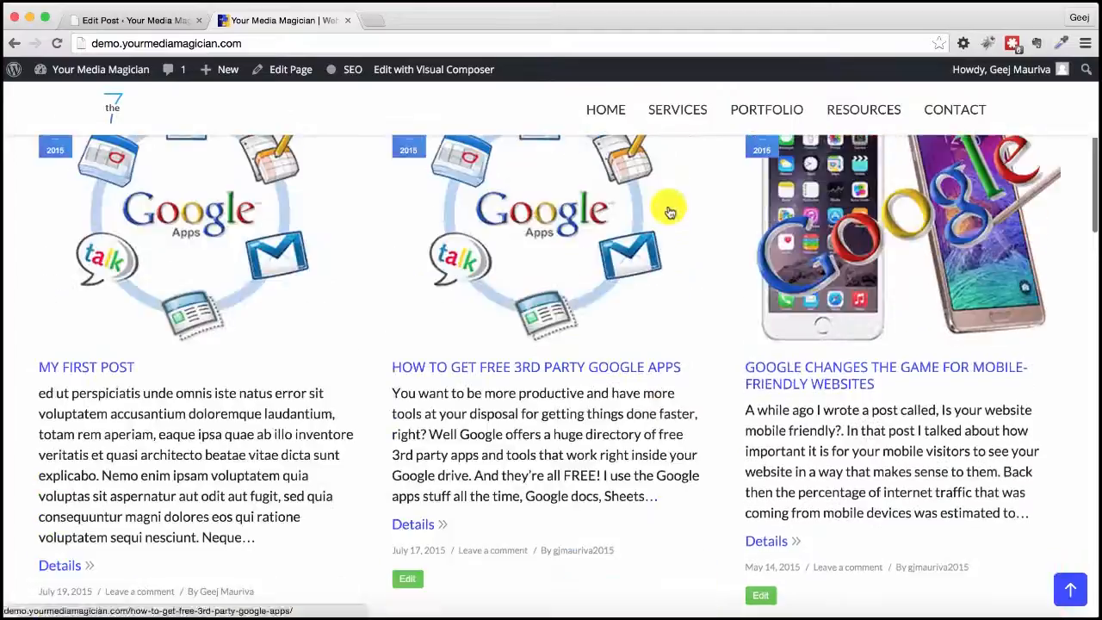
scroll(680, 241, "up", 2)
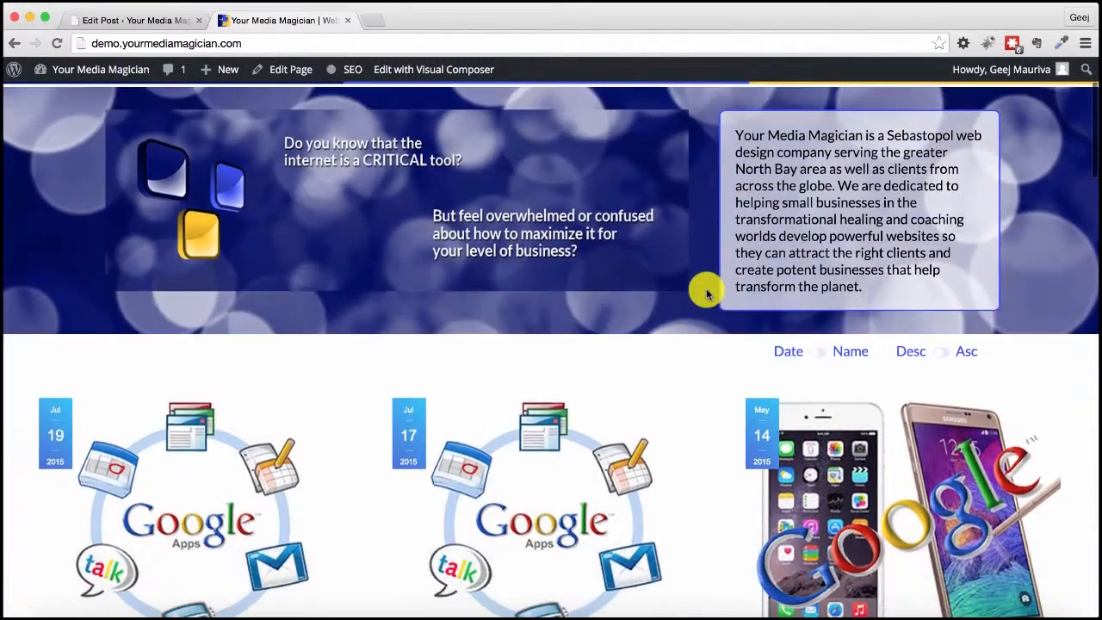
scroll(705, 293, "down", 4)
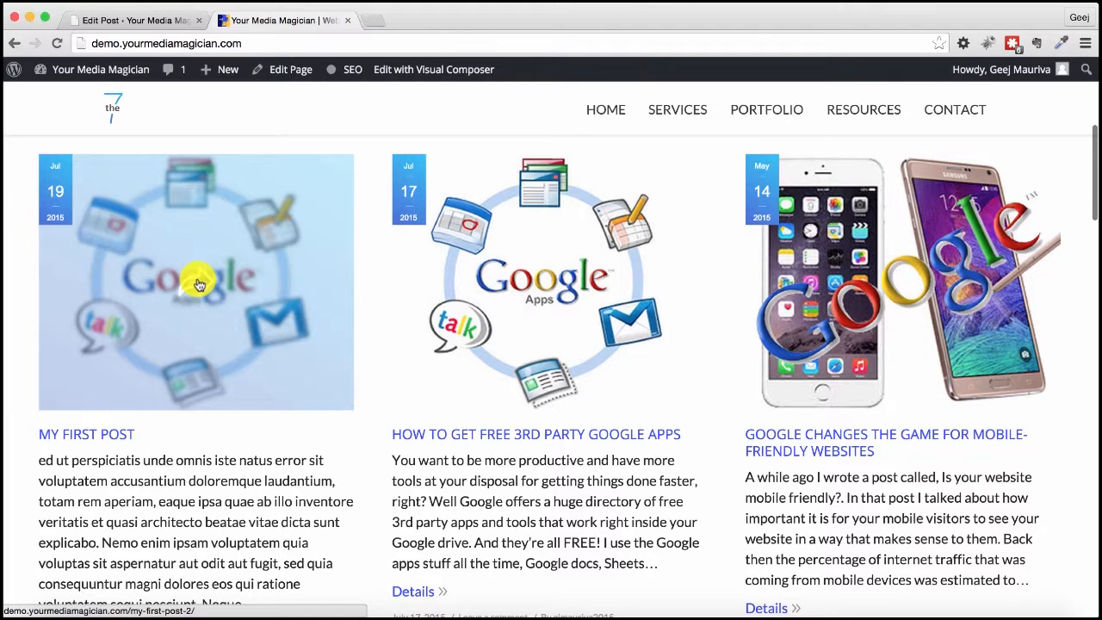
Open "My First Post" from the blog listing and review its featured image, formatted text and inserted picture.
left_click(198, 284)
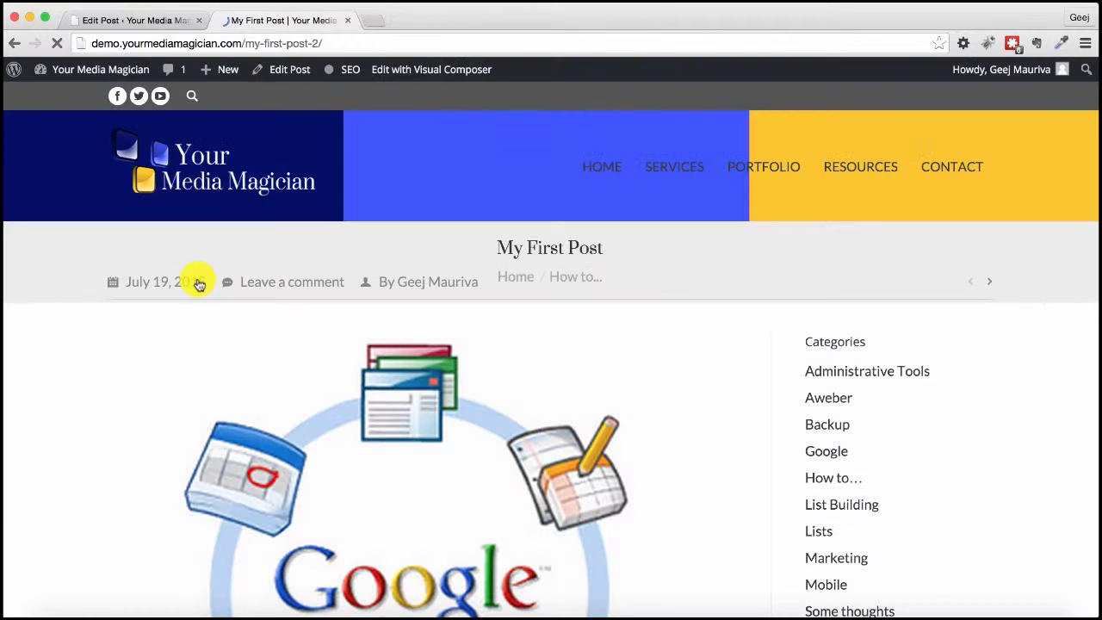
scroll(197, 286, "down", 3)
scroll(433, 383, "down", 2)
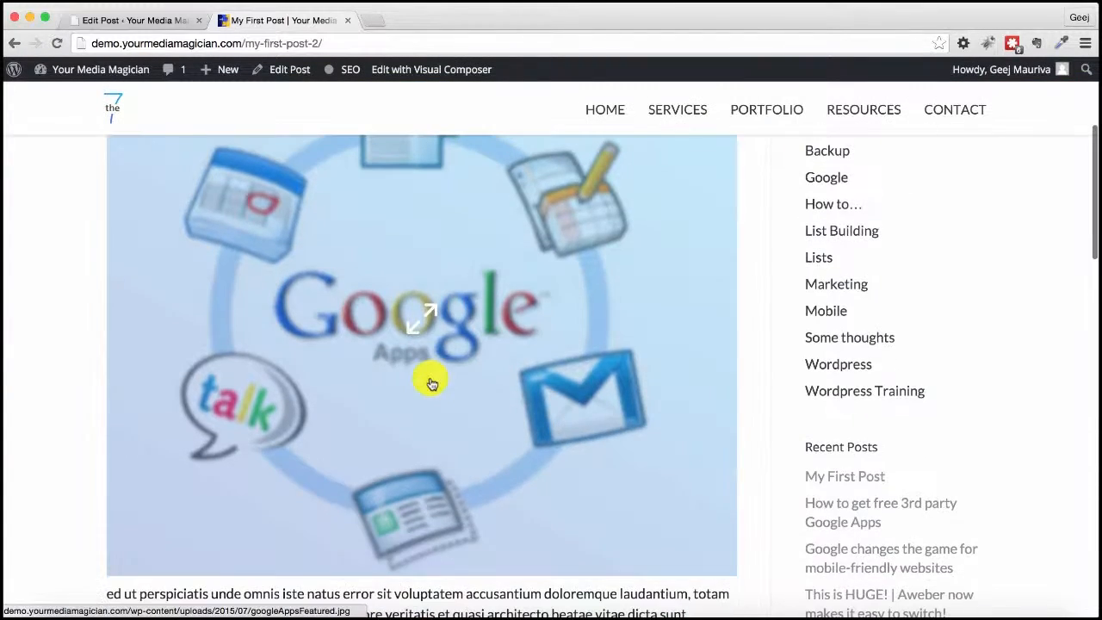
scroll(473, 301, "down", 5)
scroll(472, 301, "down", 1)
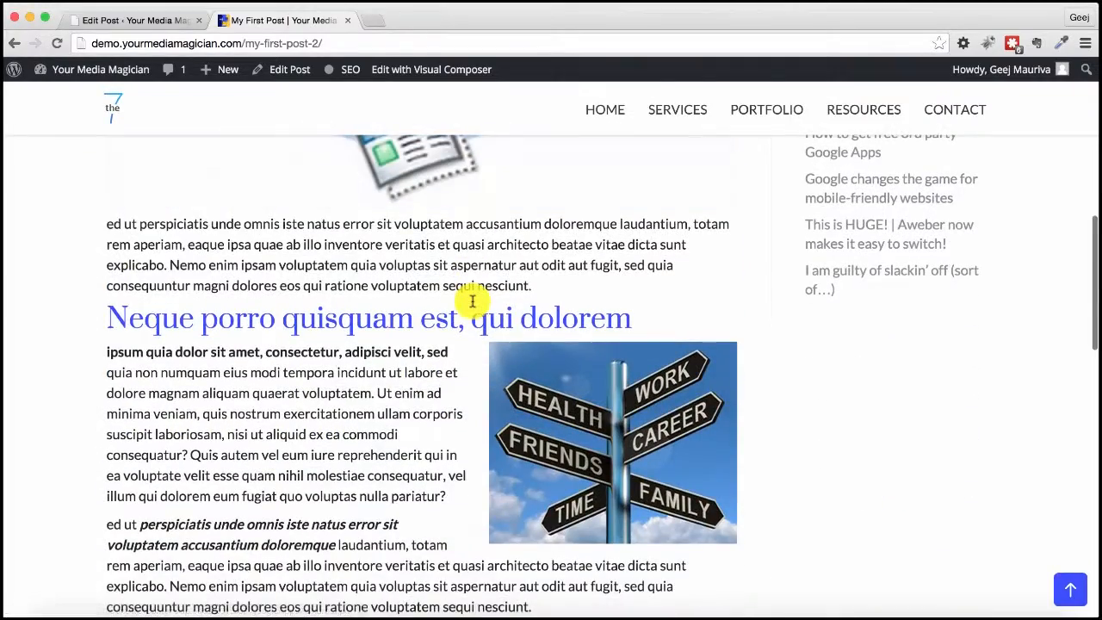
scroll(473, 303, "down", 4)
scroll(472, 303, "down", 3)
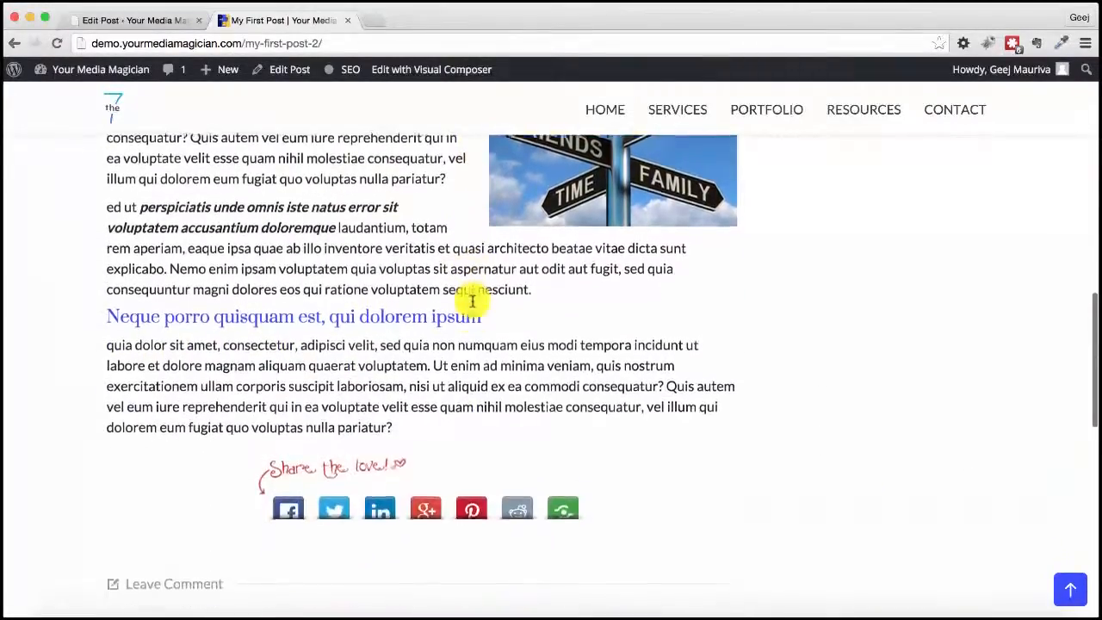
scroll(472, 300, "up", 8)
scroll(473, 303, "up", 10)
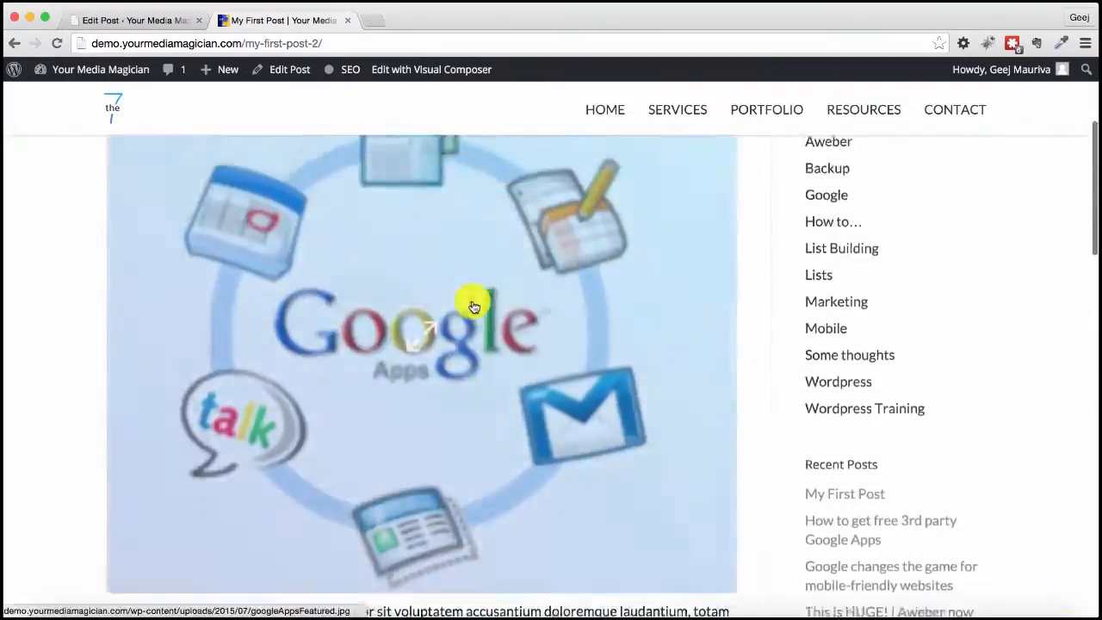